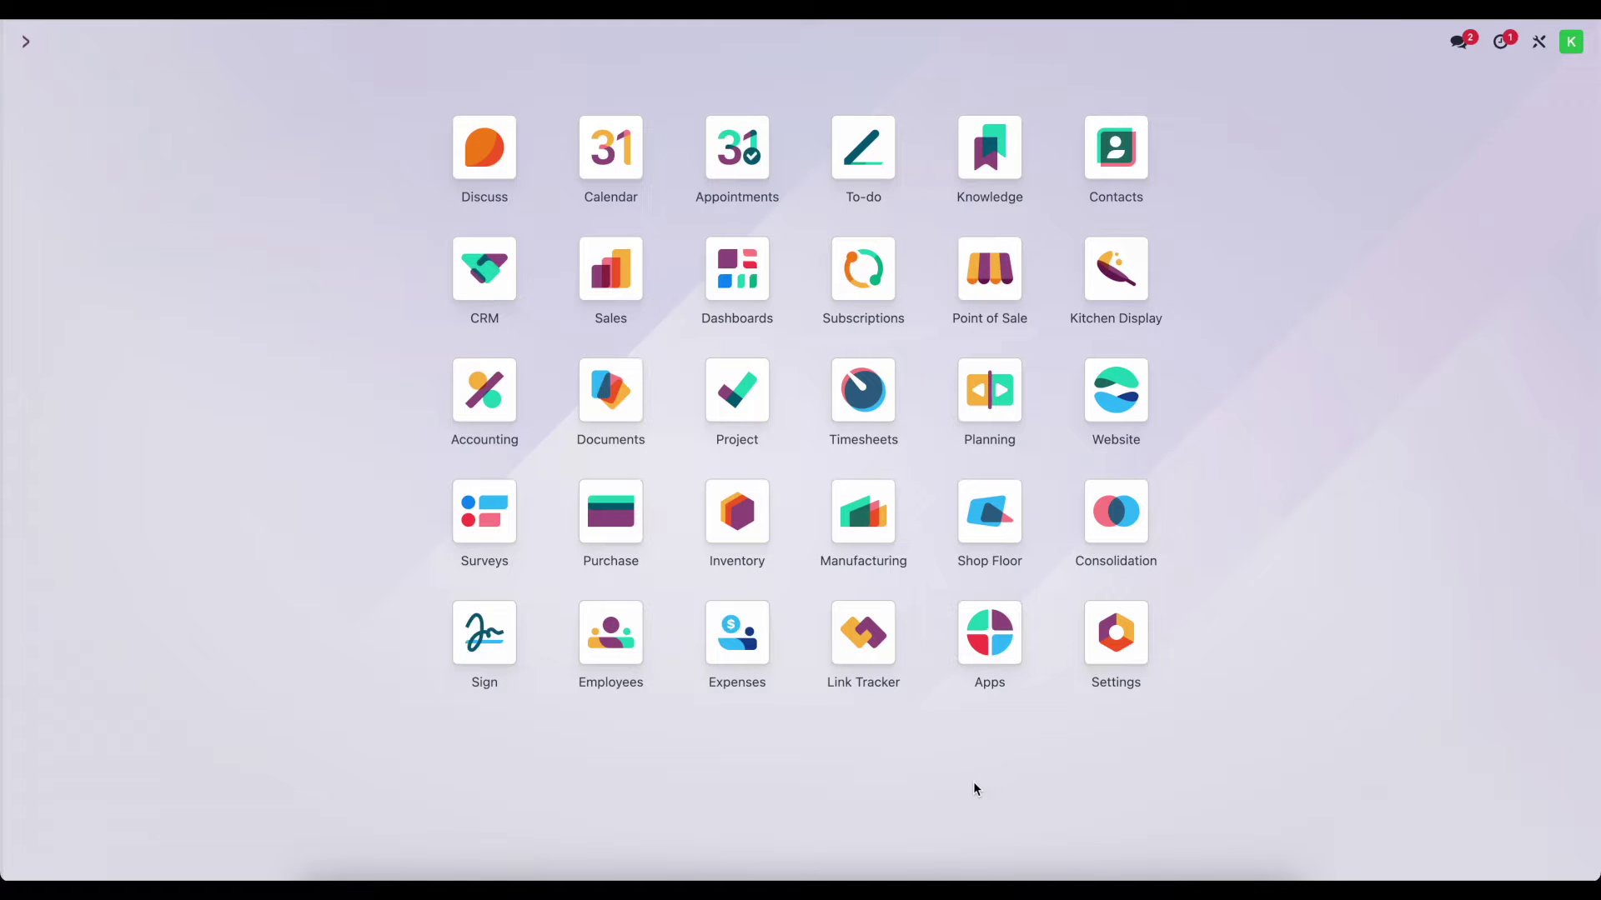
Open the Average Cost category from Inventory's Product Categories list
{"action": "left_click", "coordinate": [715, 536]}
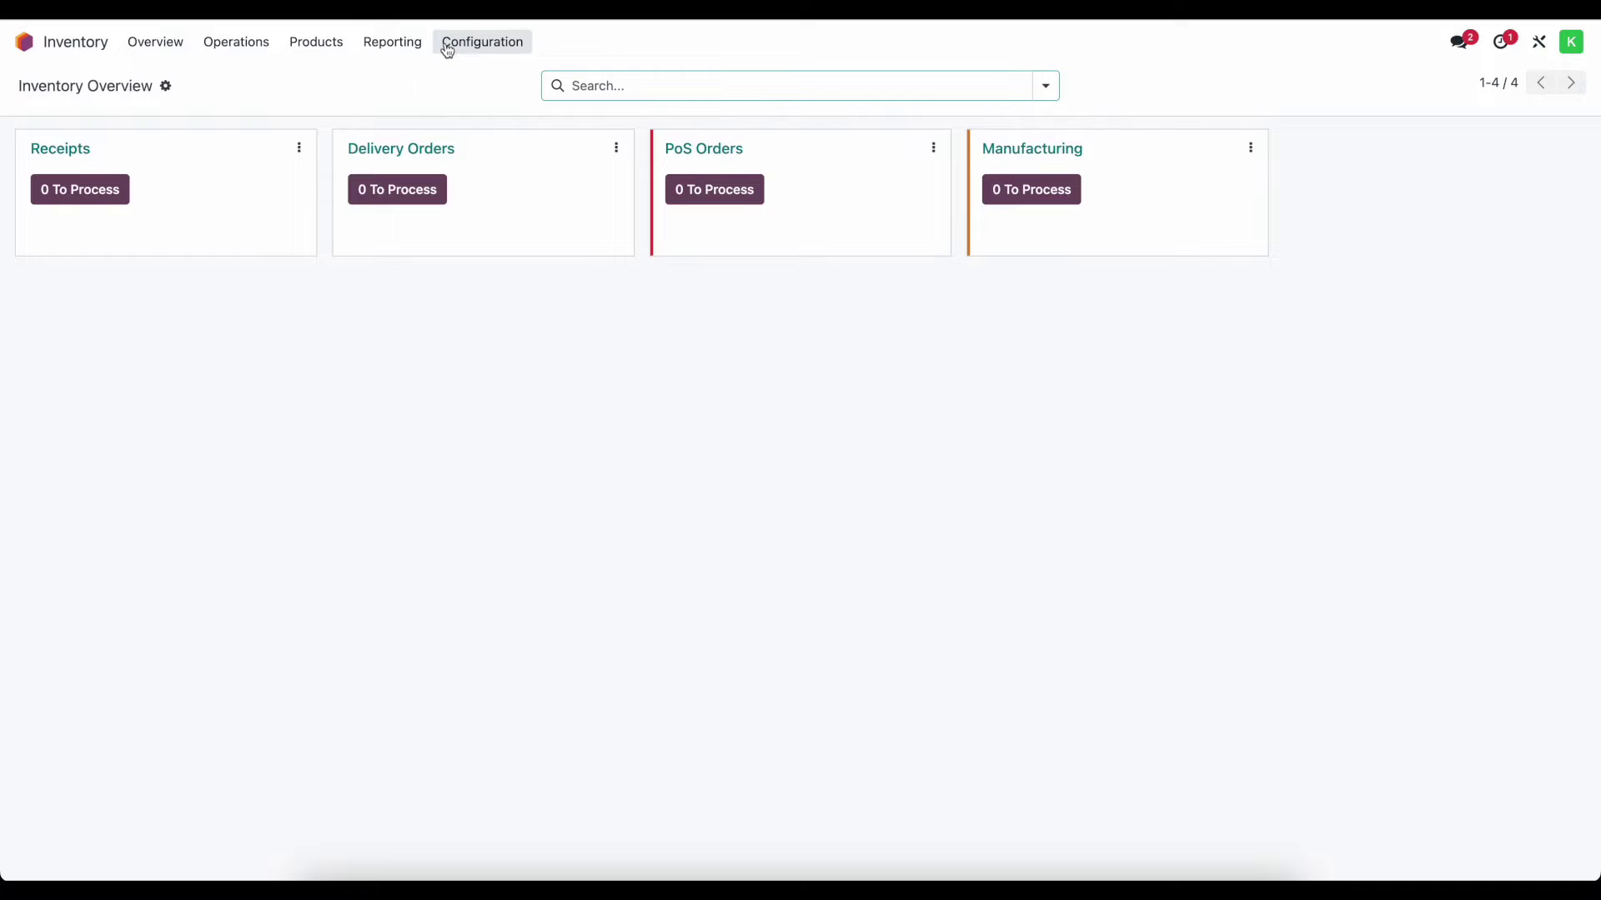
{"action": "left_click", "coordinate": [442, 48]}
{"action": "left_click", "coordinate": [501, 217]}
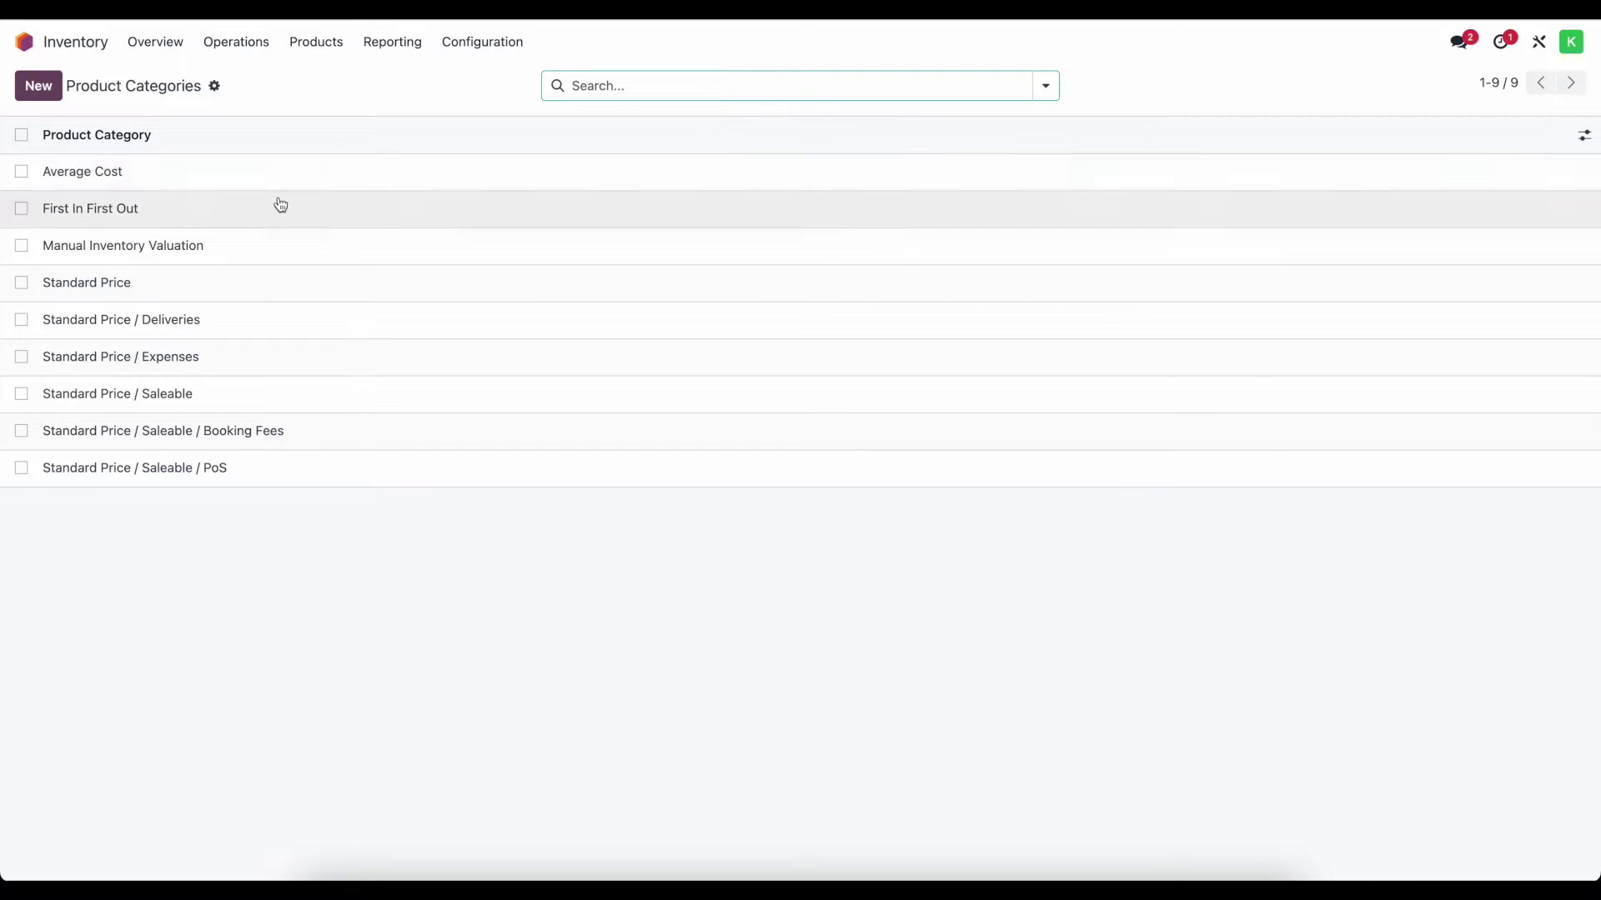
{"action": "left_click", "coordinate": [255, 183]}
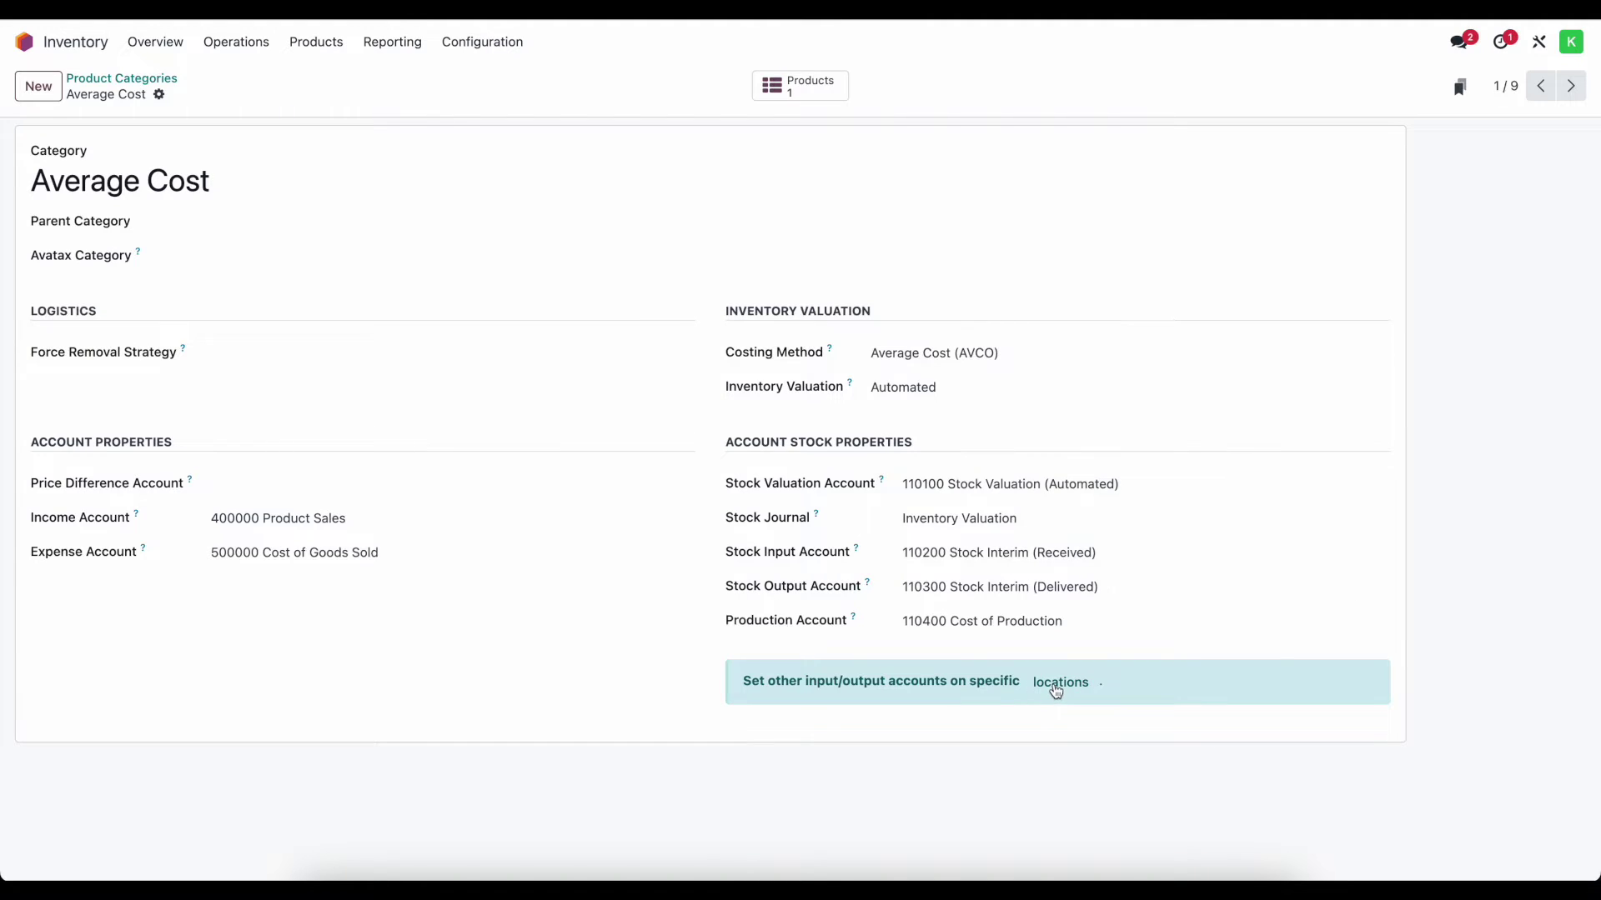
Enable Multi-Step Routes with Storage Locations, save the settings, and show the Locations list
{"action": "left_click", "coordinate": [450, 46]}
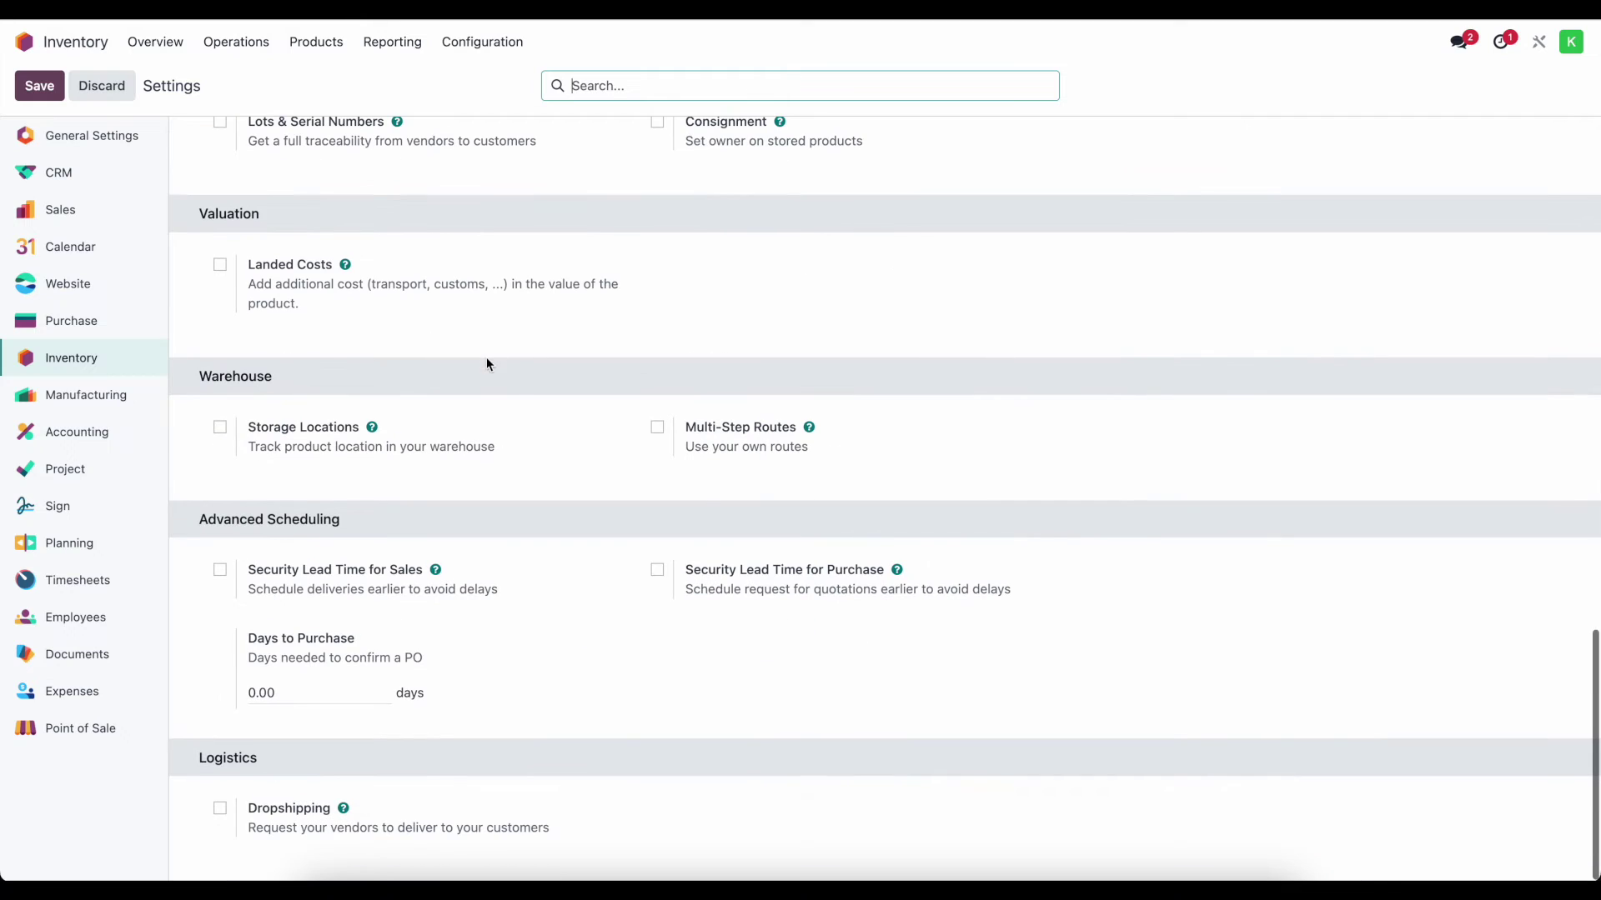
{"action": "left_click", "coordinate": [657, 427]}
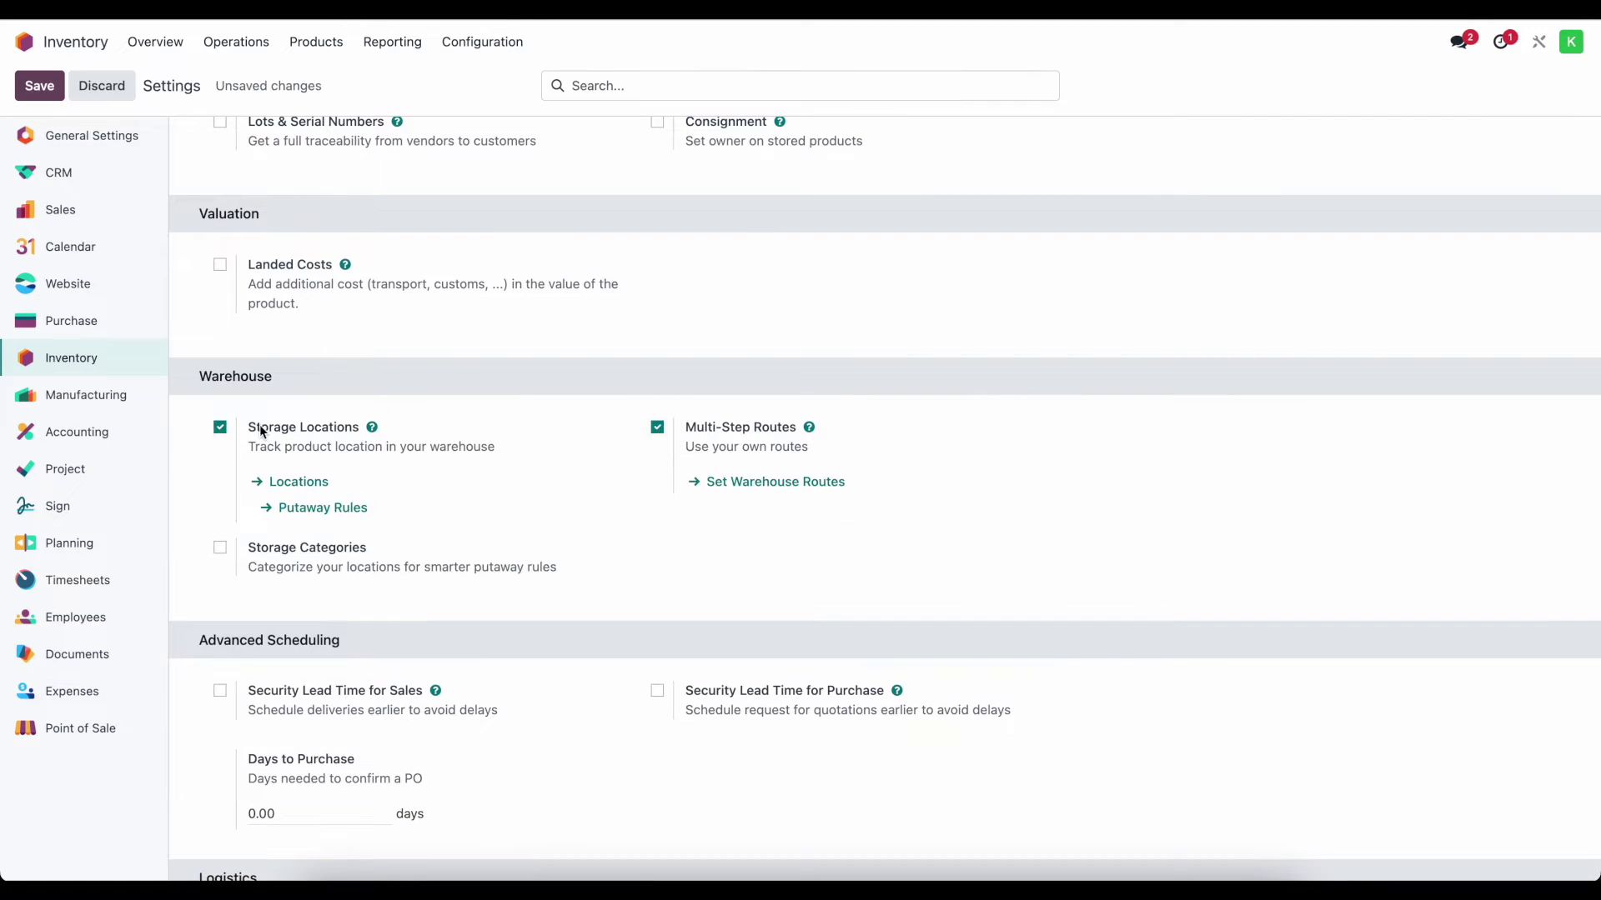
{"action": "left_click", "coordinate": [29, 96]}
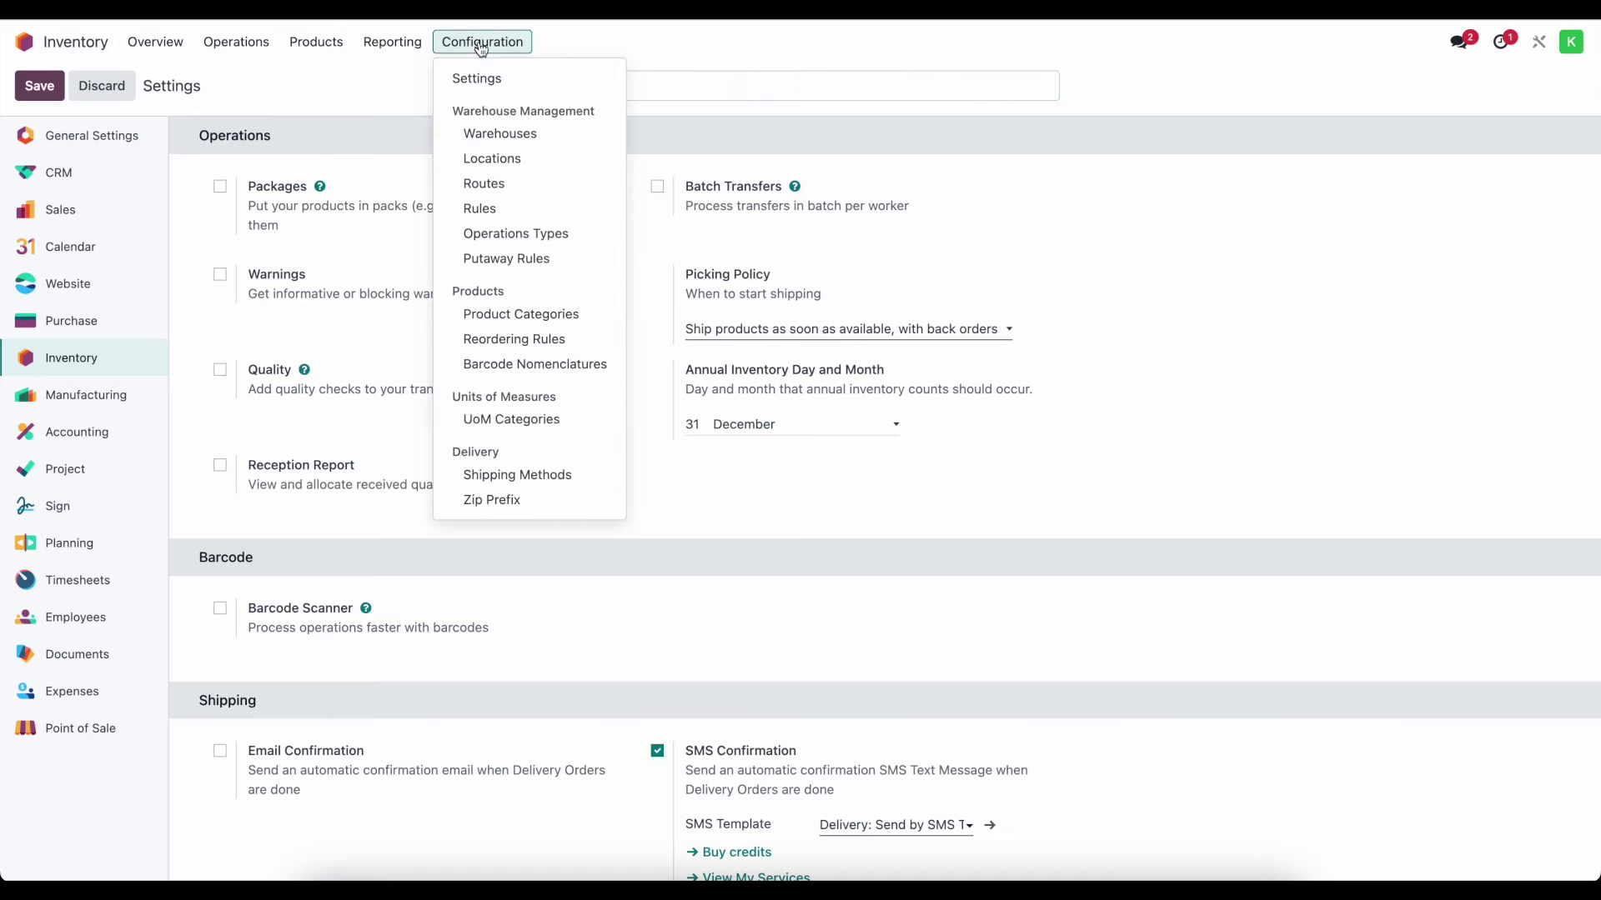
{"action": "left_click", "coordinate": [511, 160]}
Remove the Internal filter and open the Virtual Locations/Inventory adjustment location
{"action": "left_click", "coordinate": [659, 87]}
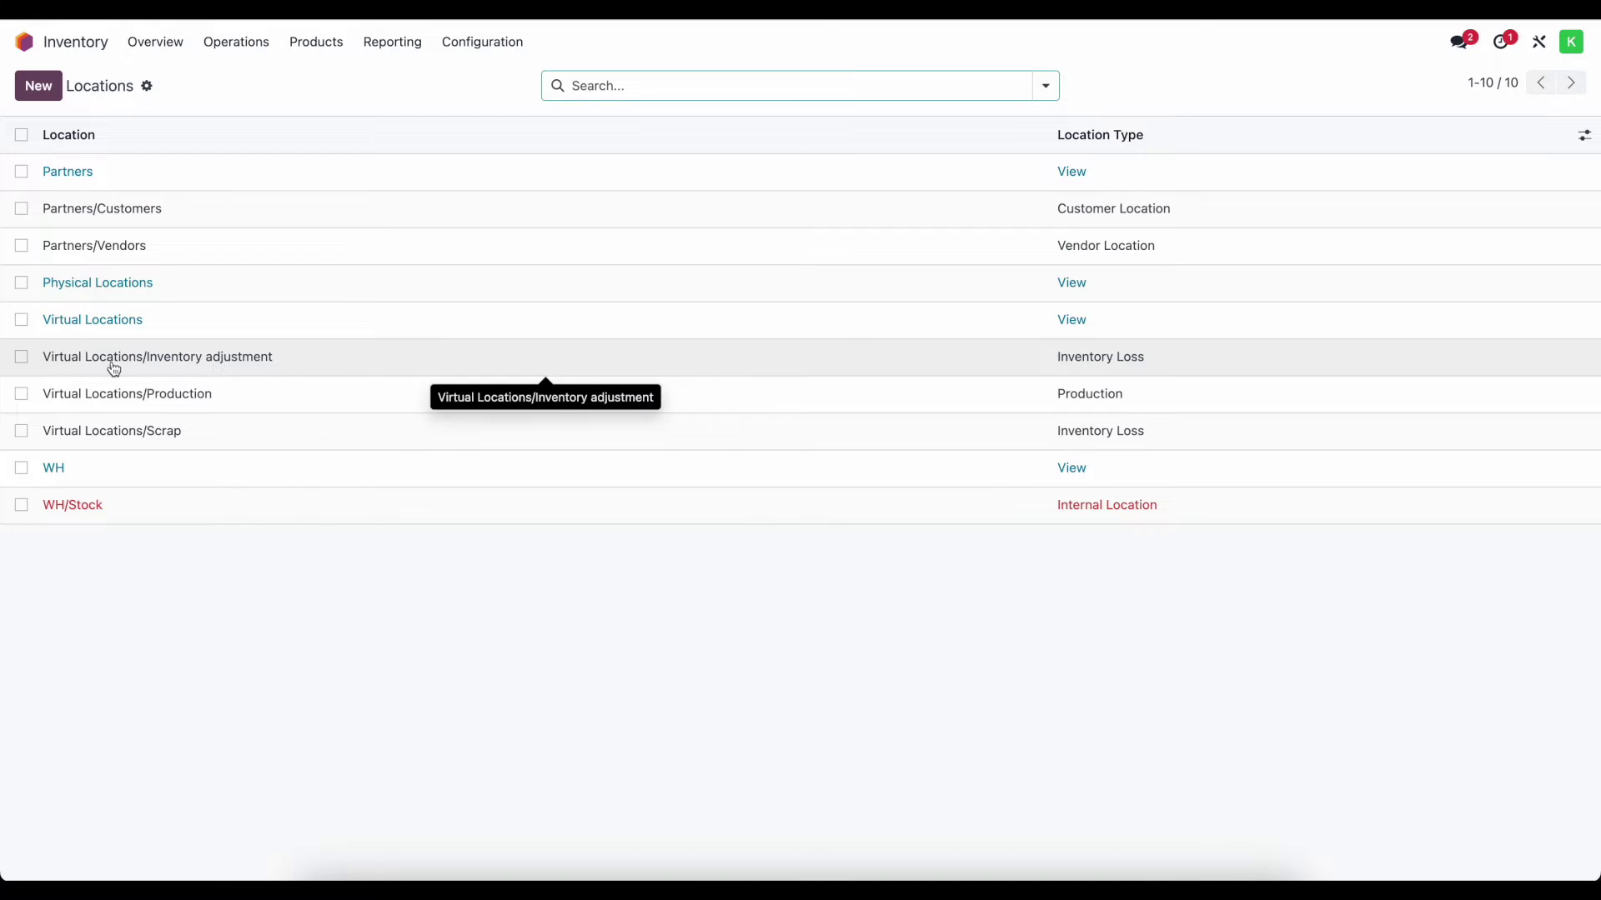
{"action": "left_click", "coordinate": [259, 358]}
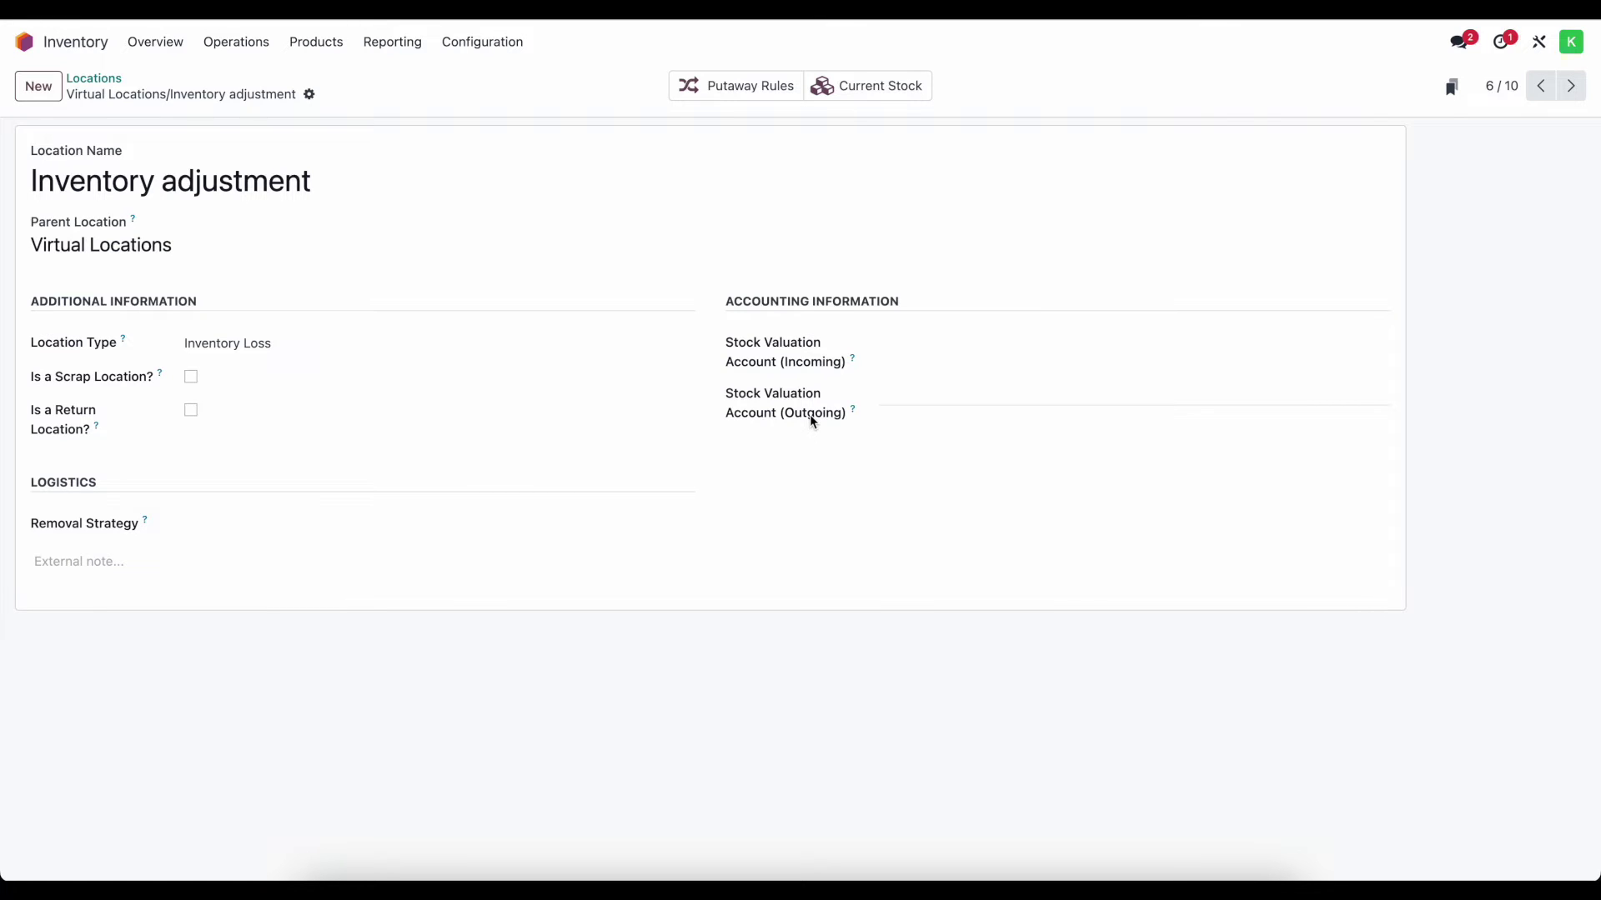
Set incoming and outgoing valuation accounts to 101100 Net Inventory Adjustment (Gain/Loss) and save
{"action": "left_click", "coordinate": [912, 347]}
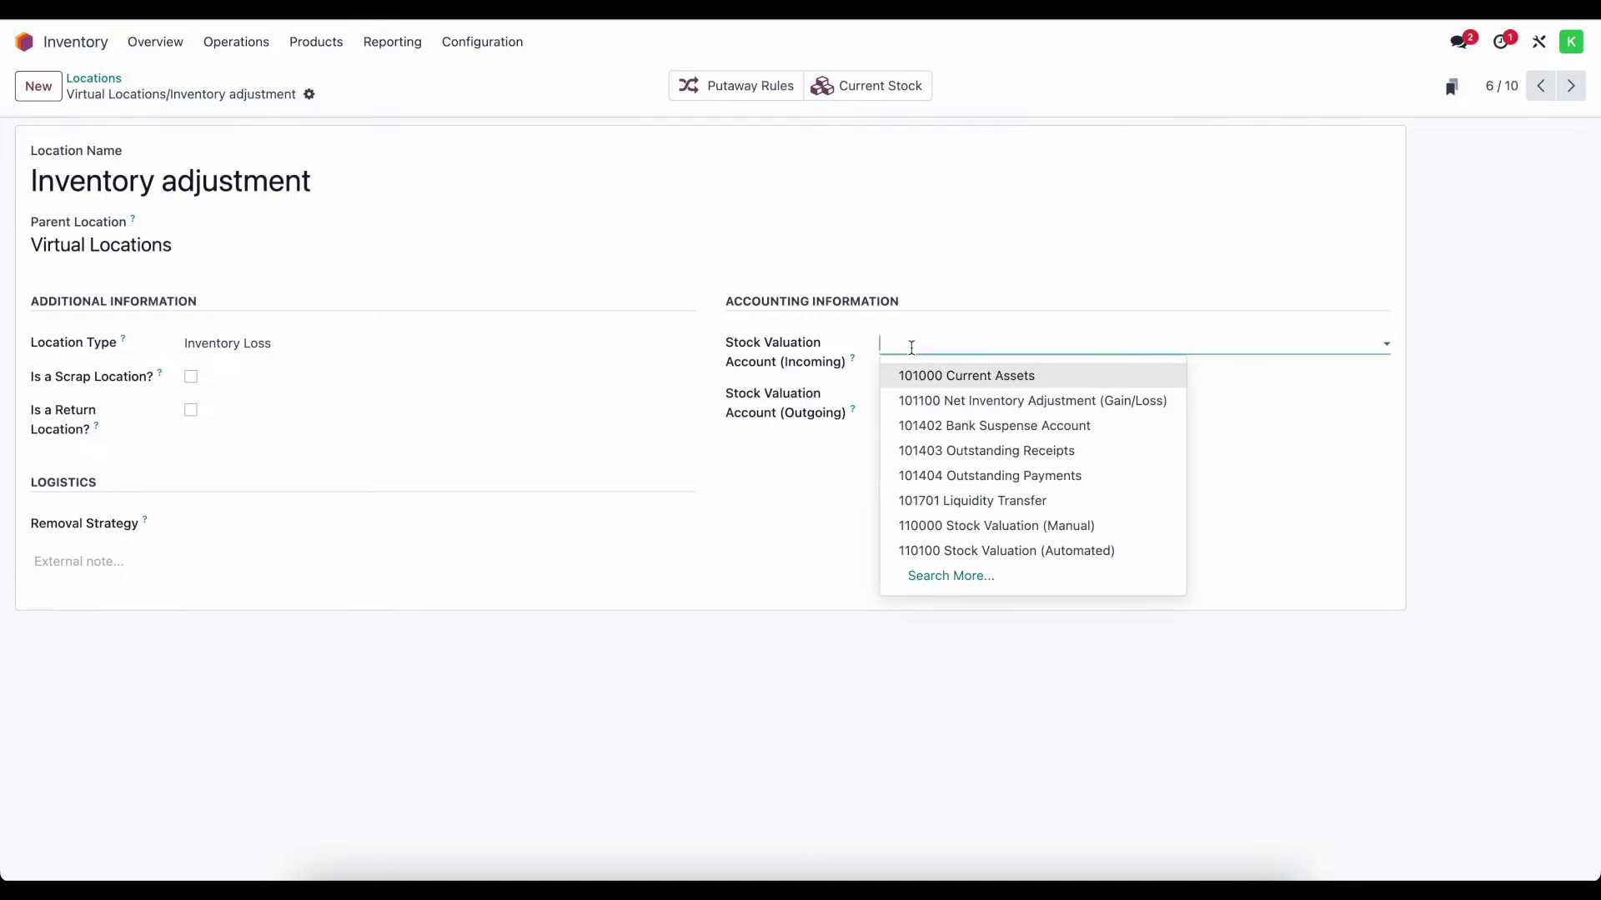
{"action": "left_click", "coordinate": [922, 400]}
{"action": "left_click", "coordinate": [934, 397]}
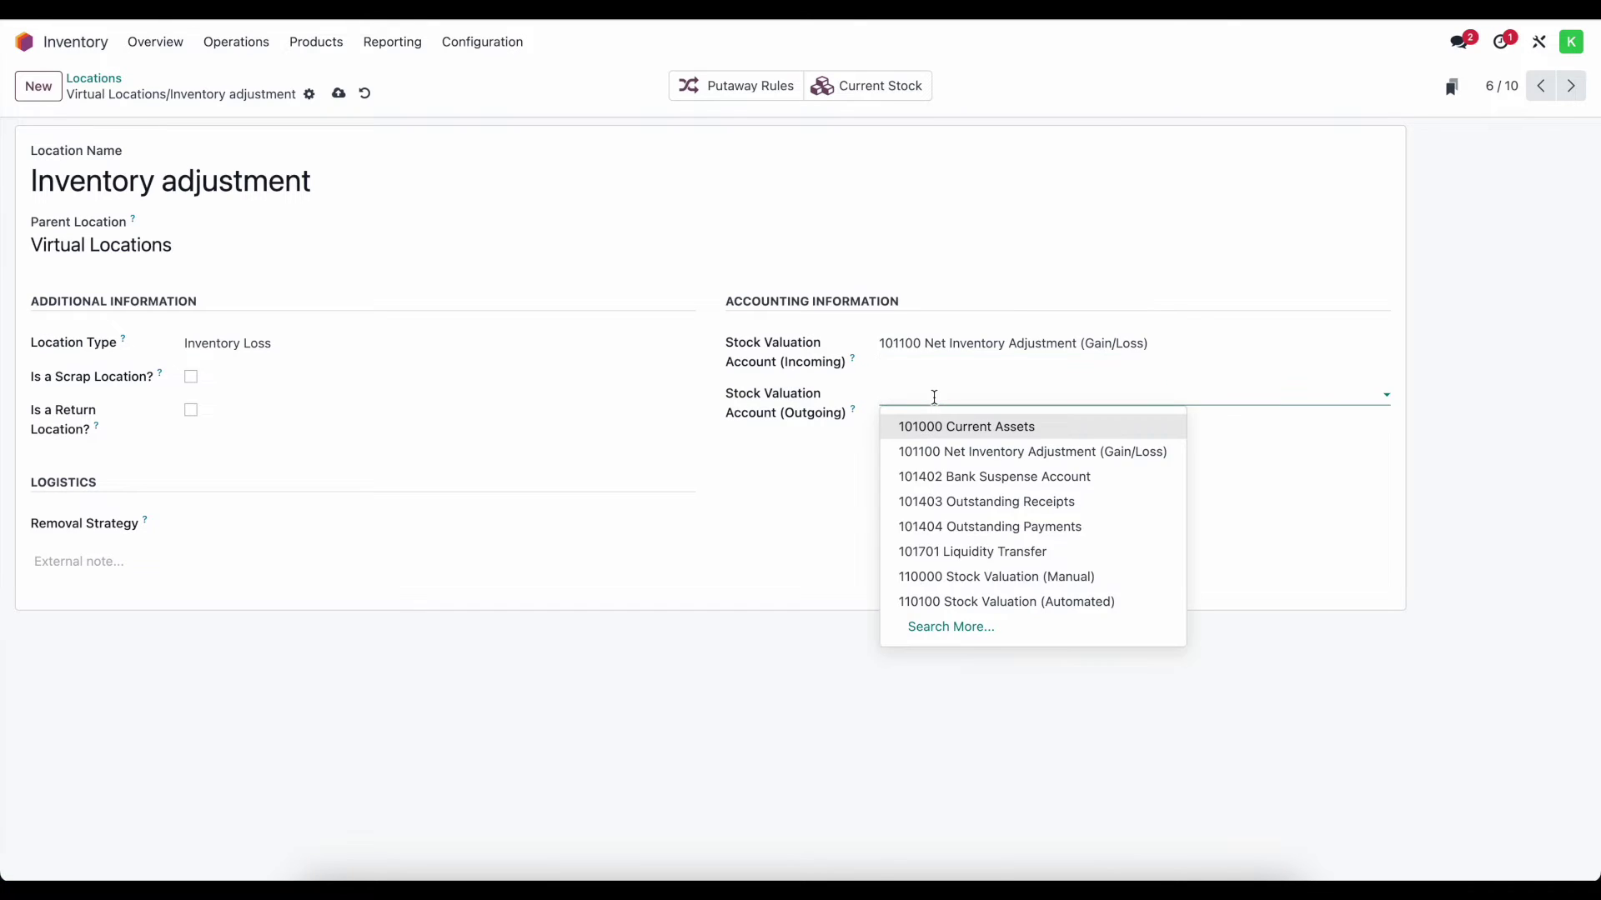
{"action": "left_click", "coordinate": [939, 457]}
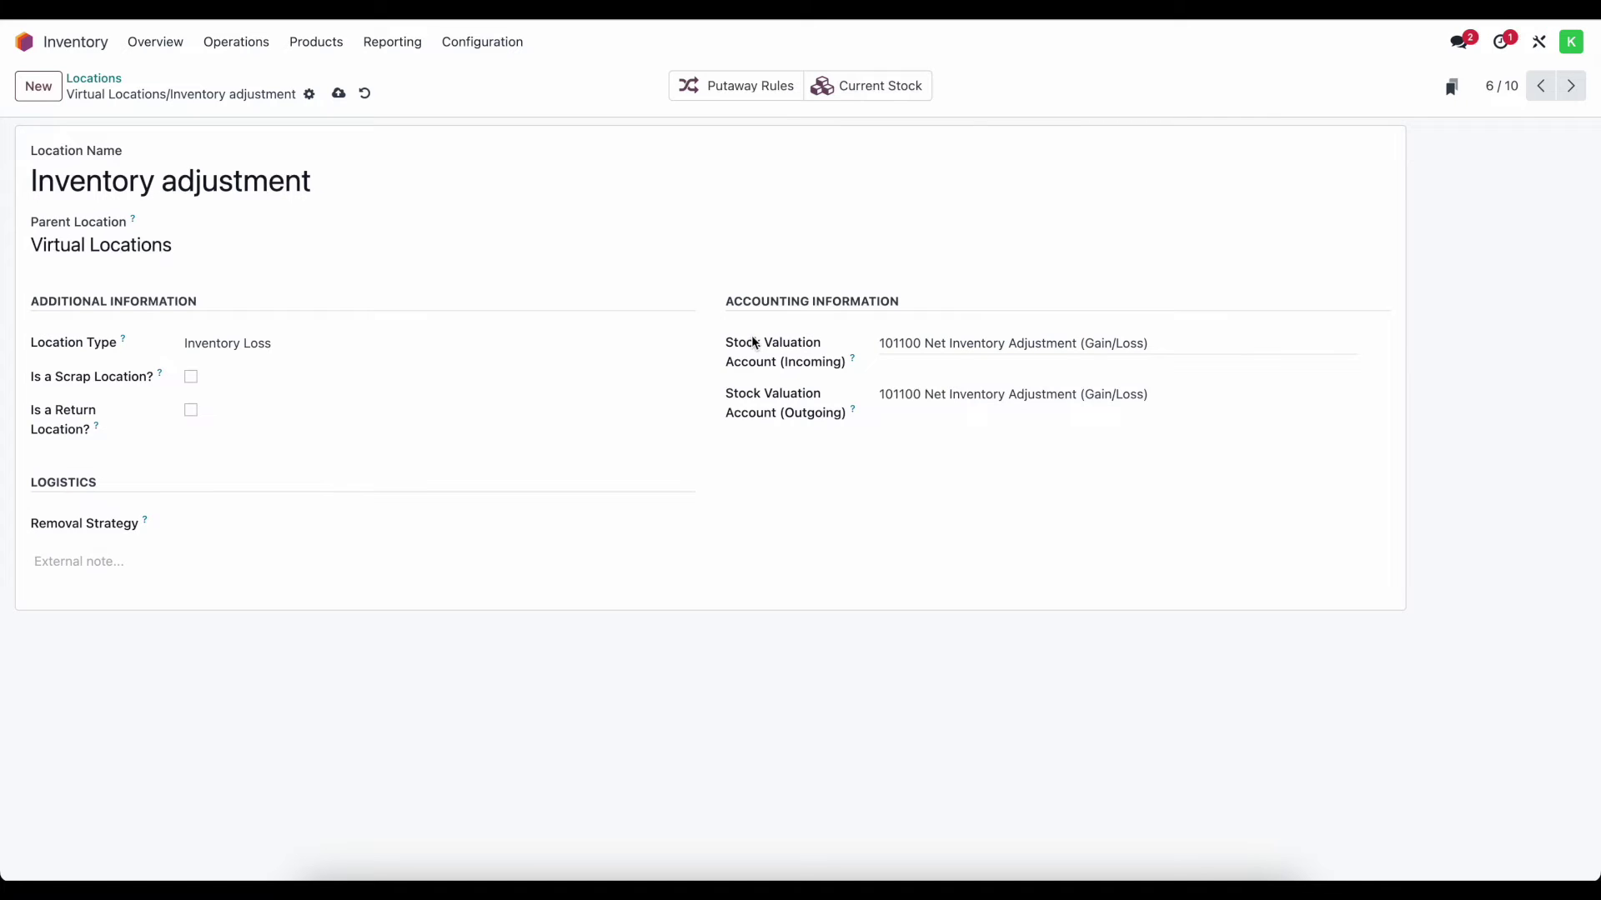
{"action": "left_click", "coordinate": [338, 93]}
In Physical Inventory, enter a counted quantity of 5 for Product 2 and apply it
{"action": "left_click", "coordinate": [250, 46]}
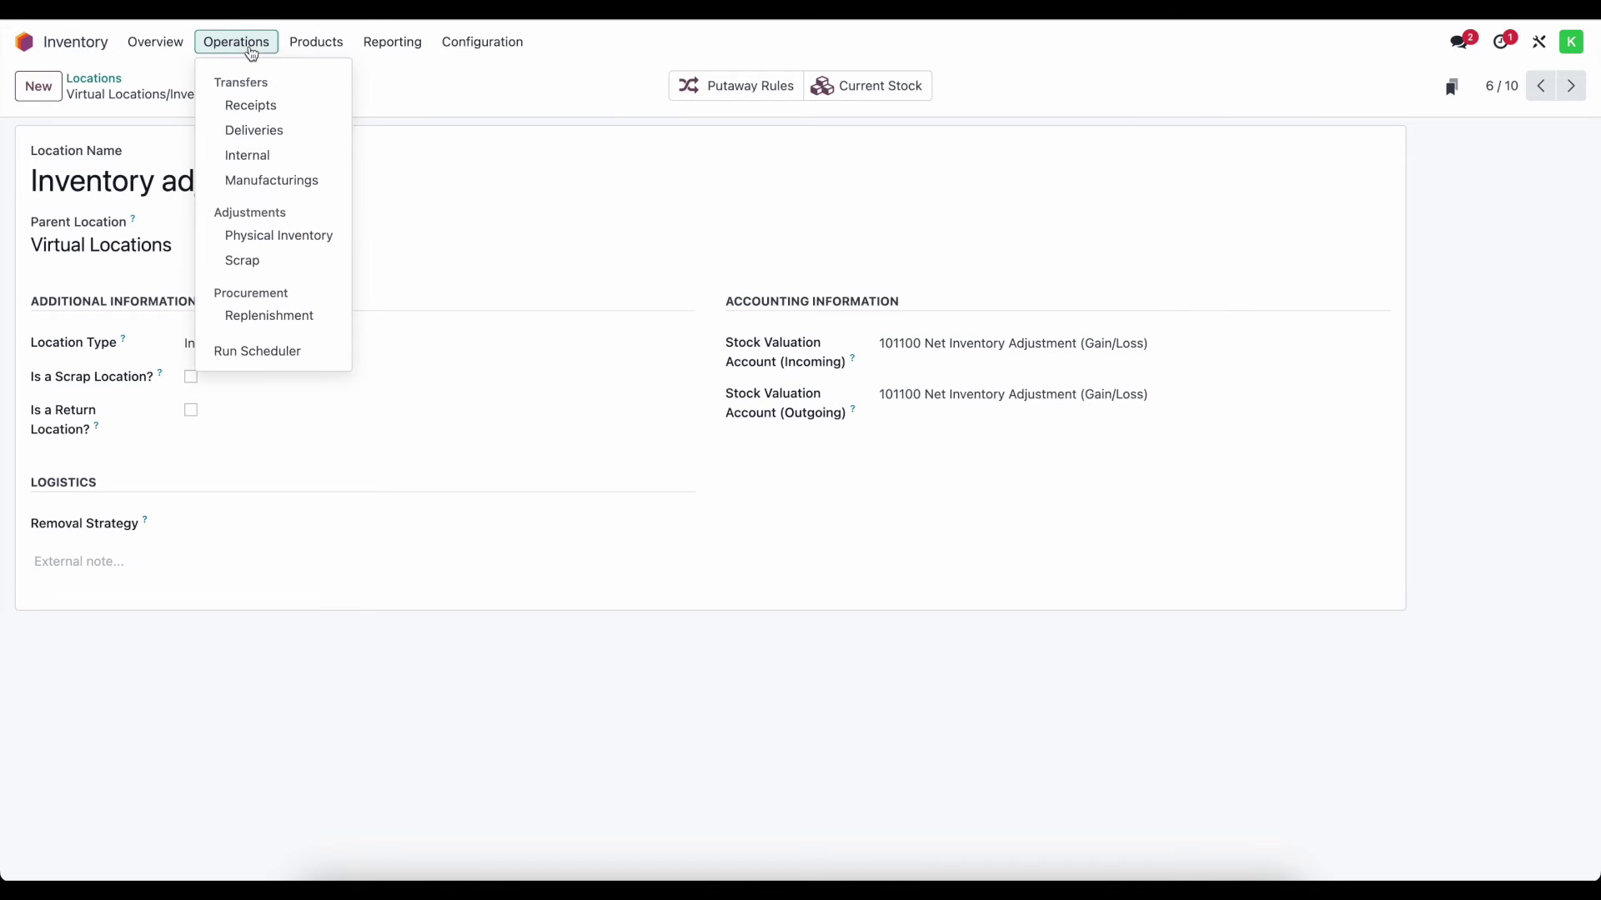
{"action": "left_click", "coordinate": [286, 242]}
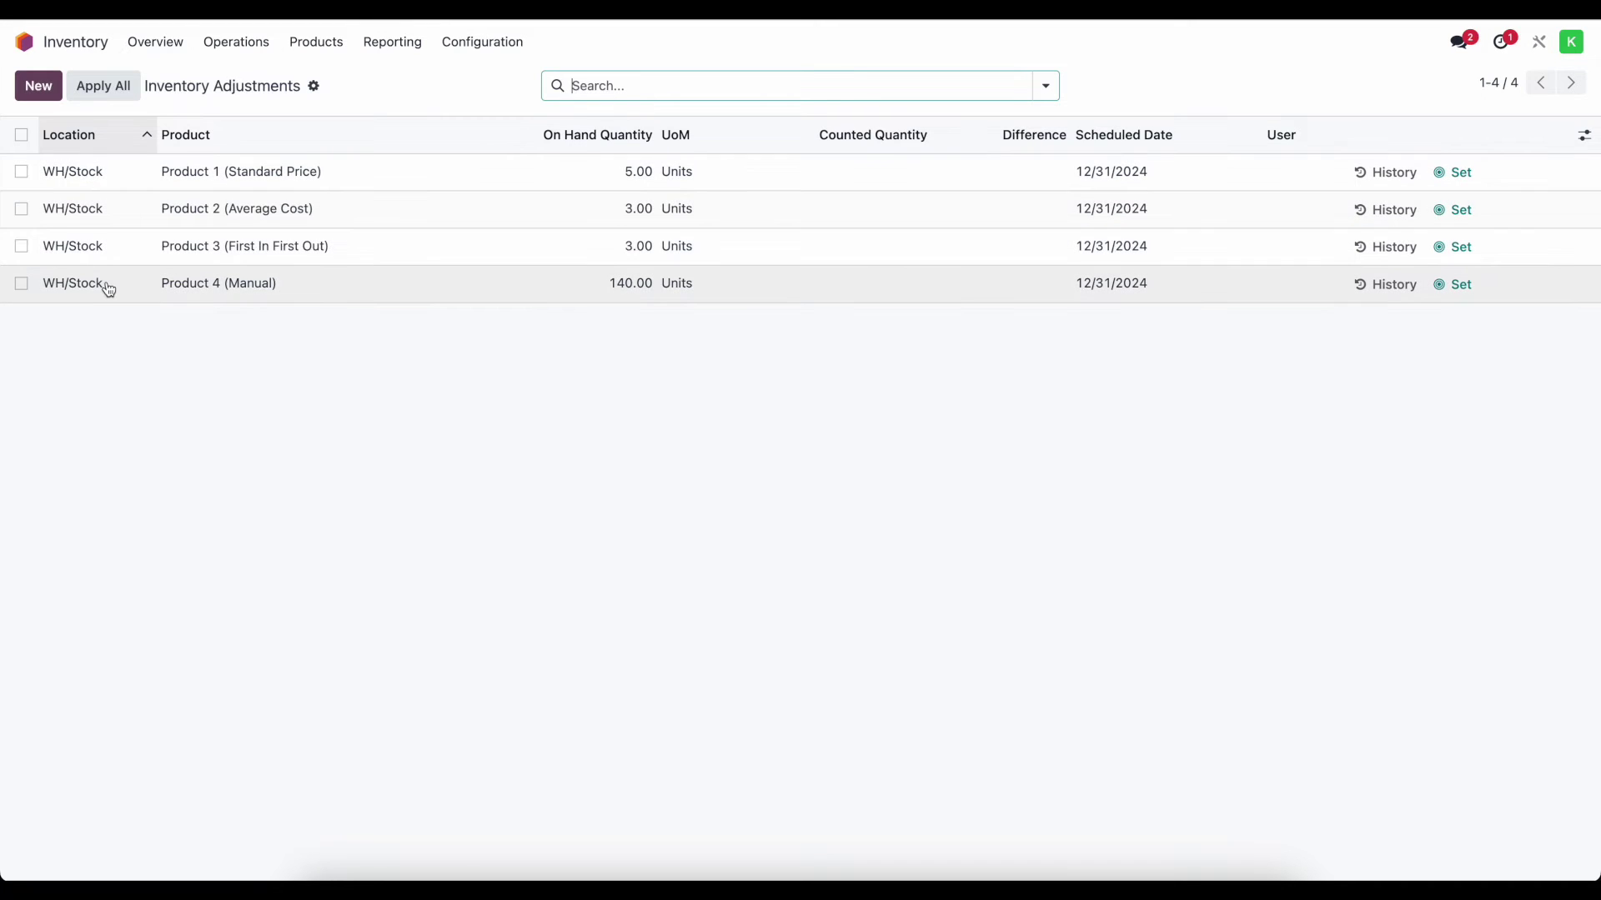
{"action": "left_click", "coordinate": [881, 171]}
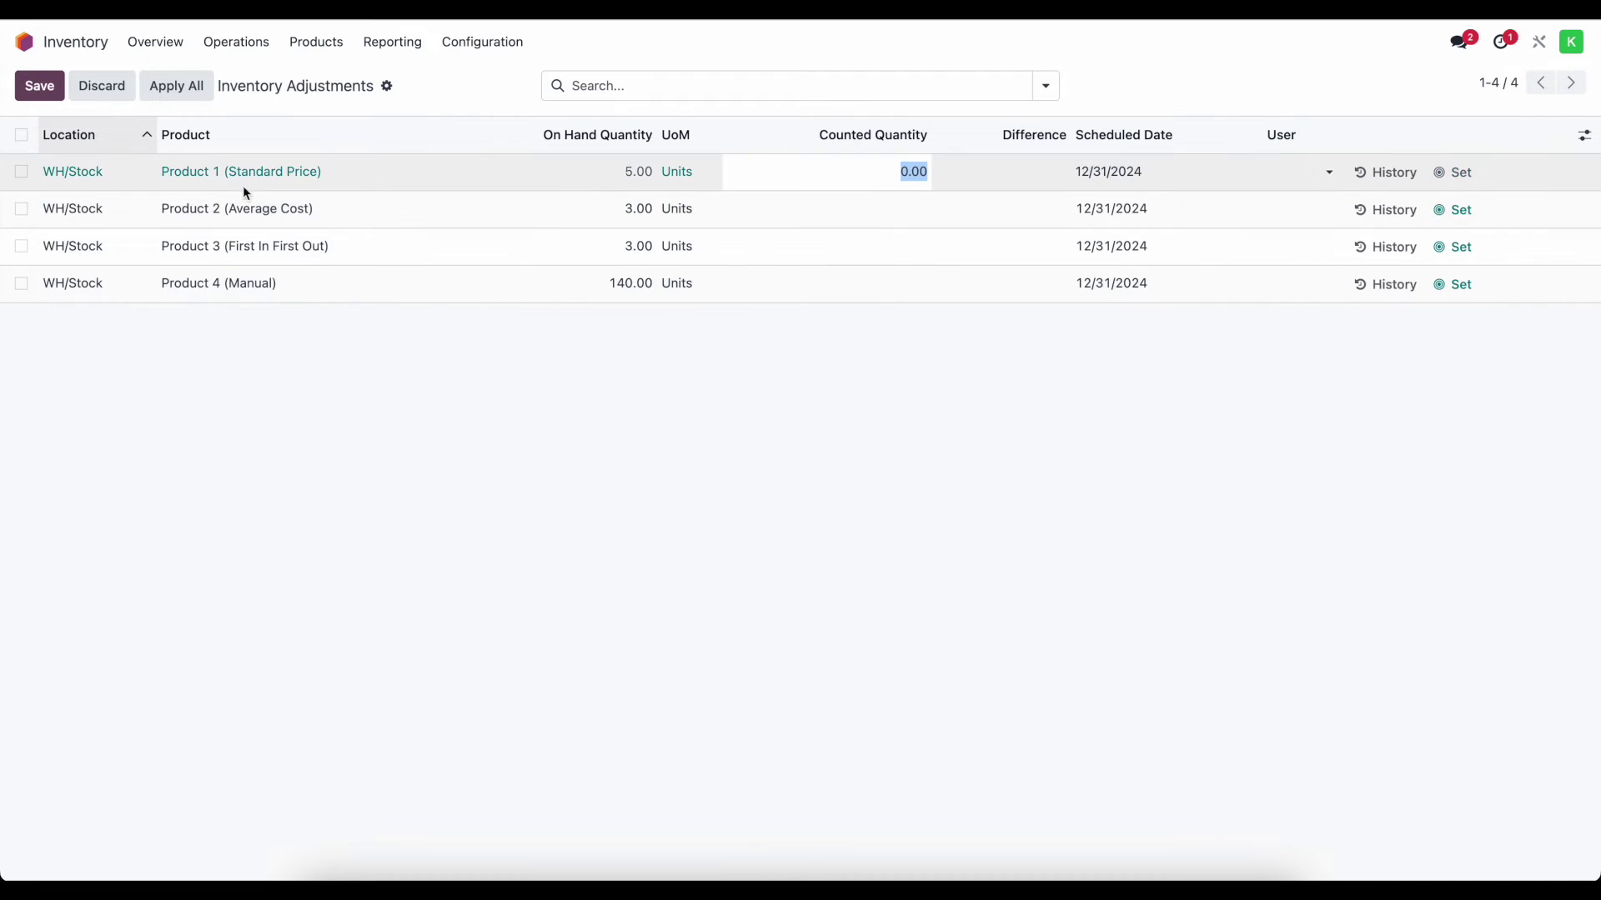
{"action": "left_click", "coordinate": [873, 212]}
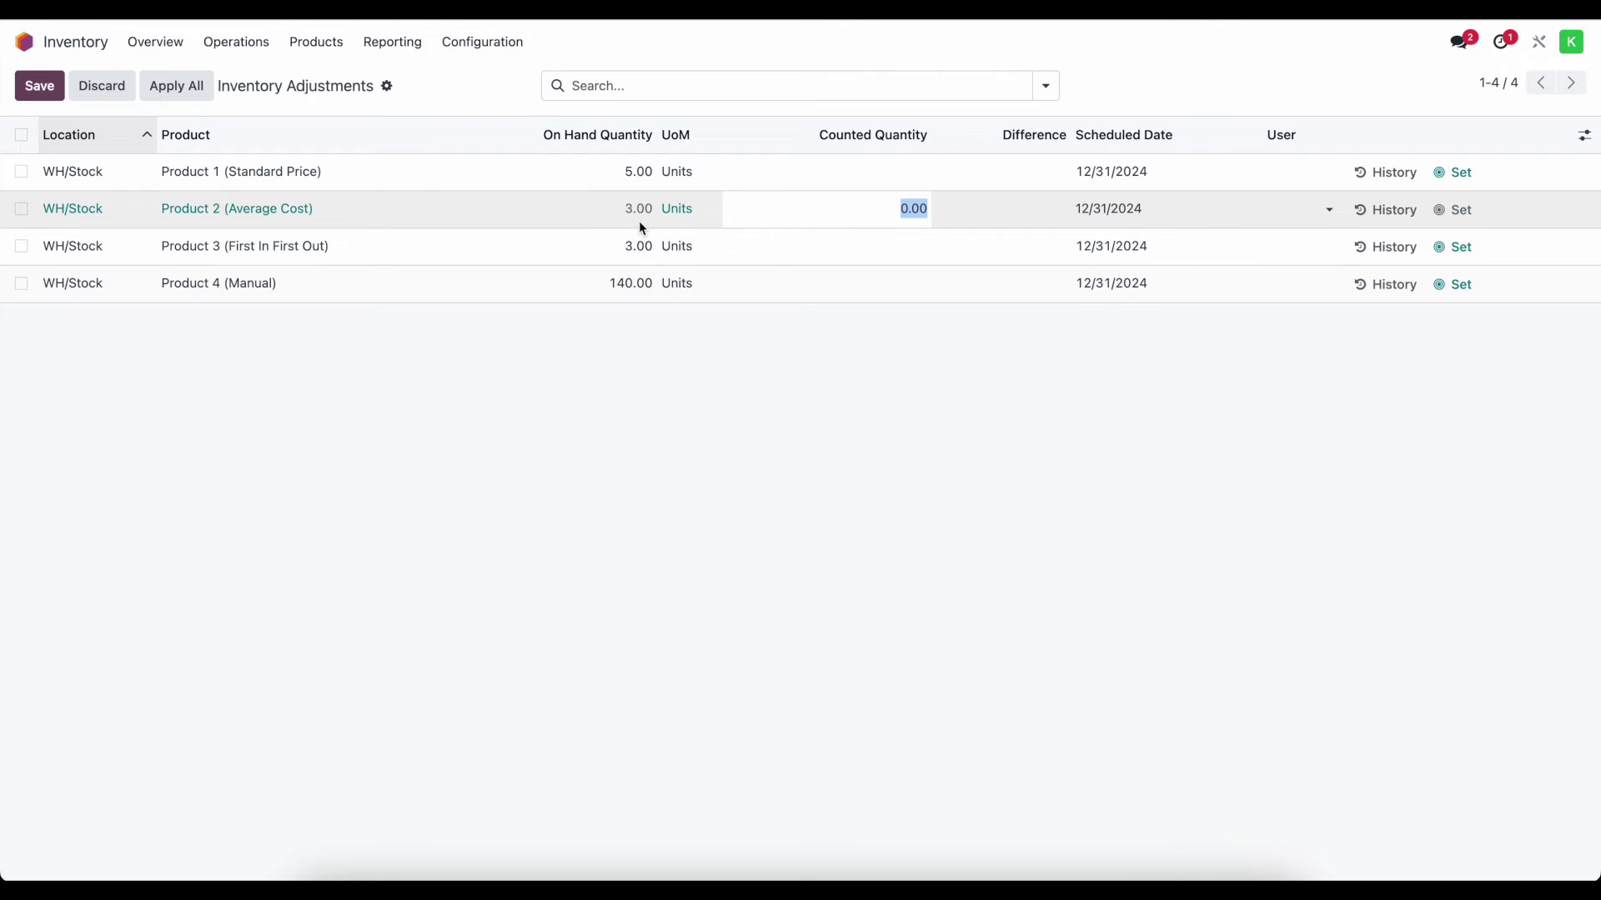
{"action": "type", "text": "5"}
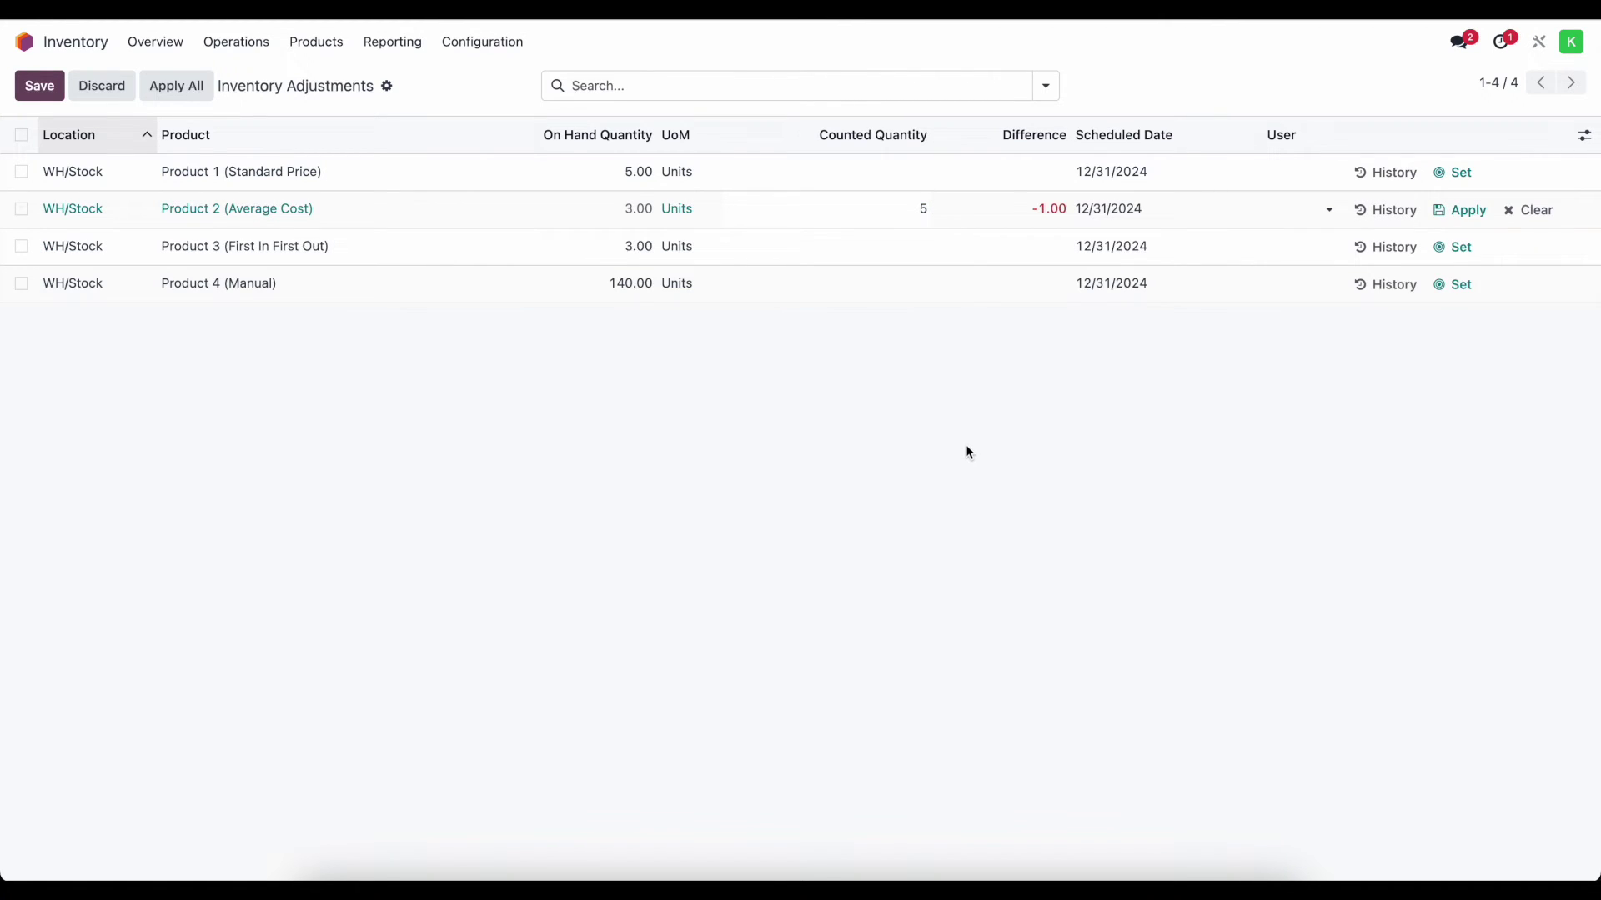
{"action": "left_click", "coordinate": [961, 365]}
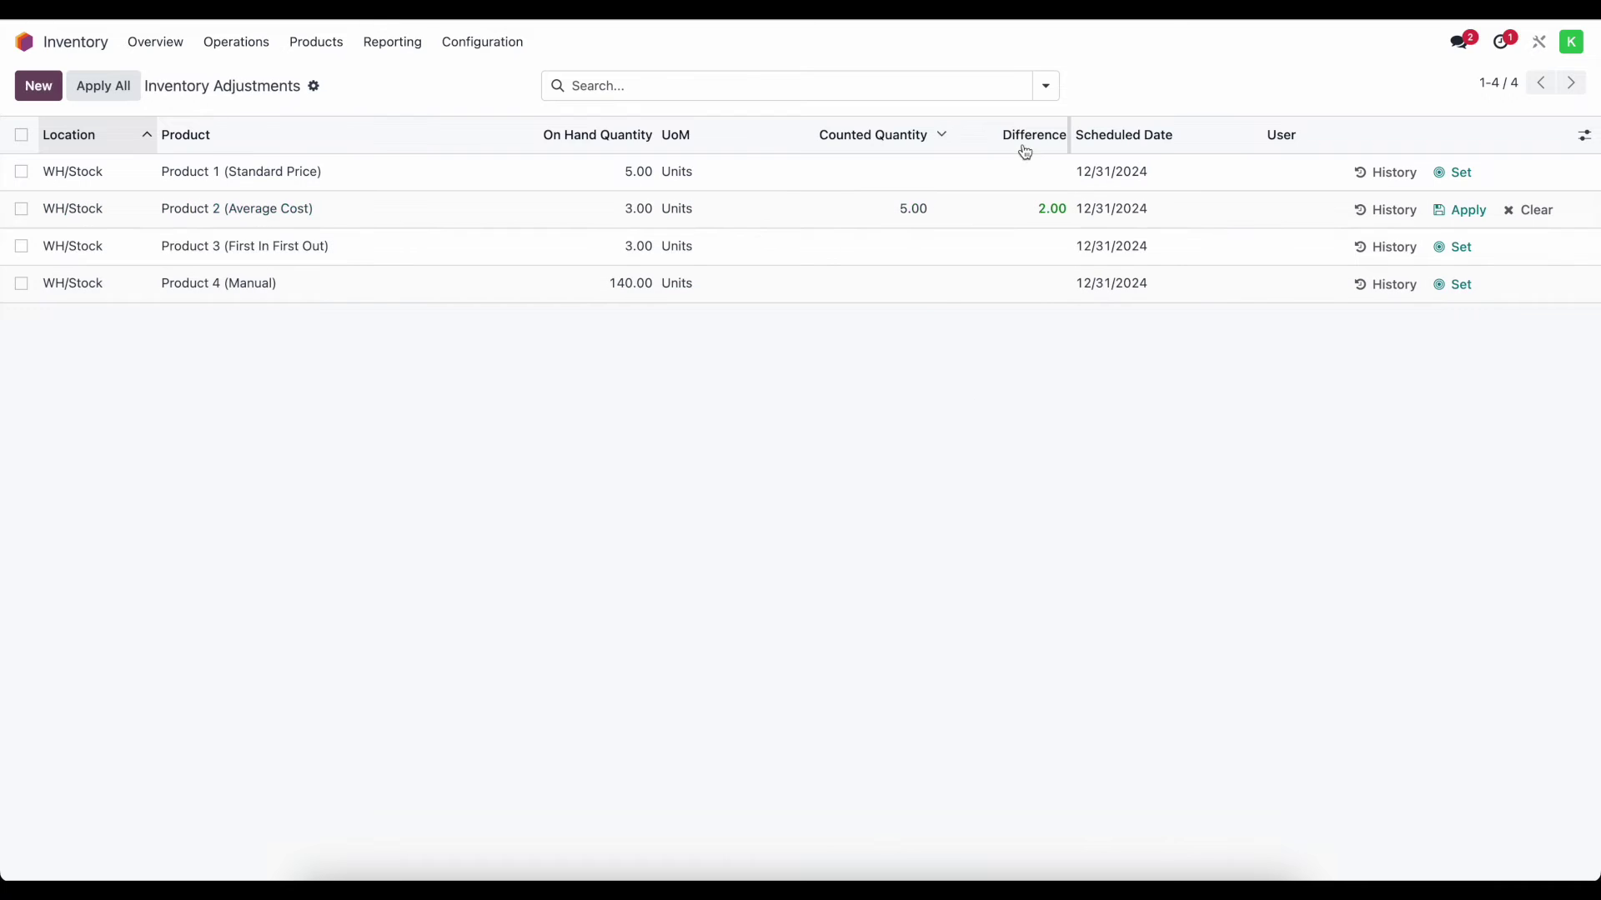
{"action": "left_click", "coordinate": [1442, 212]}
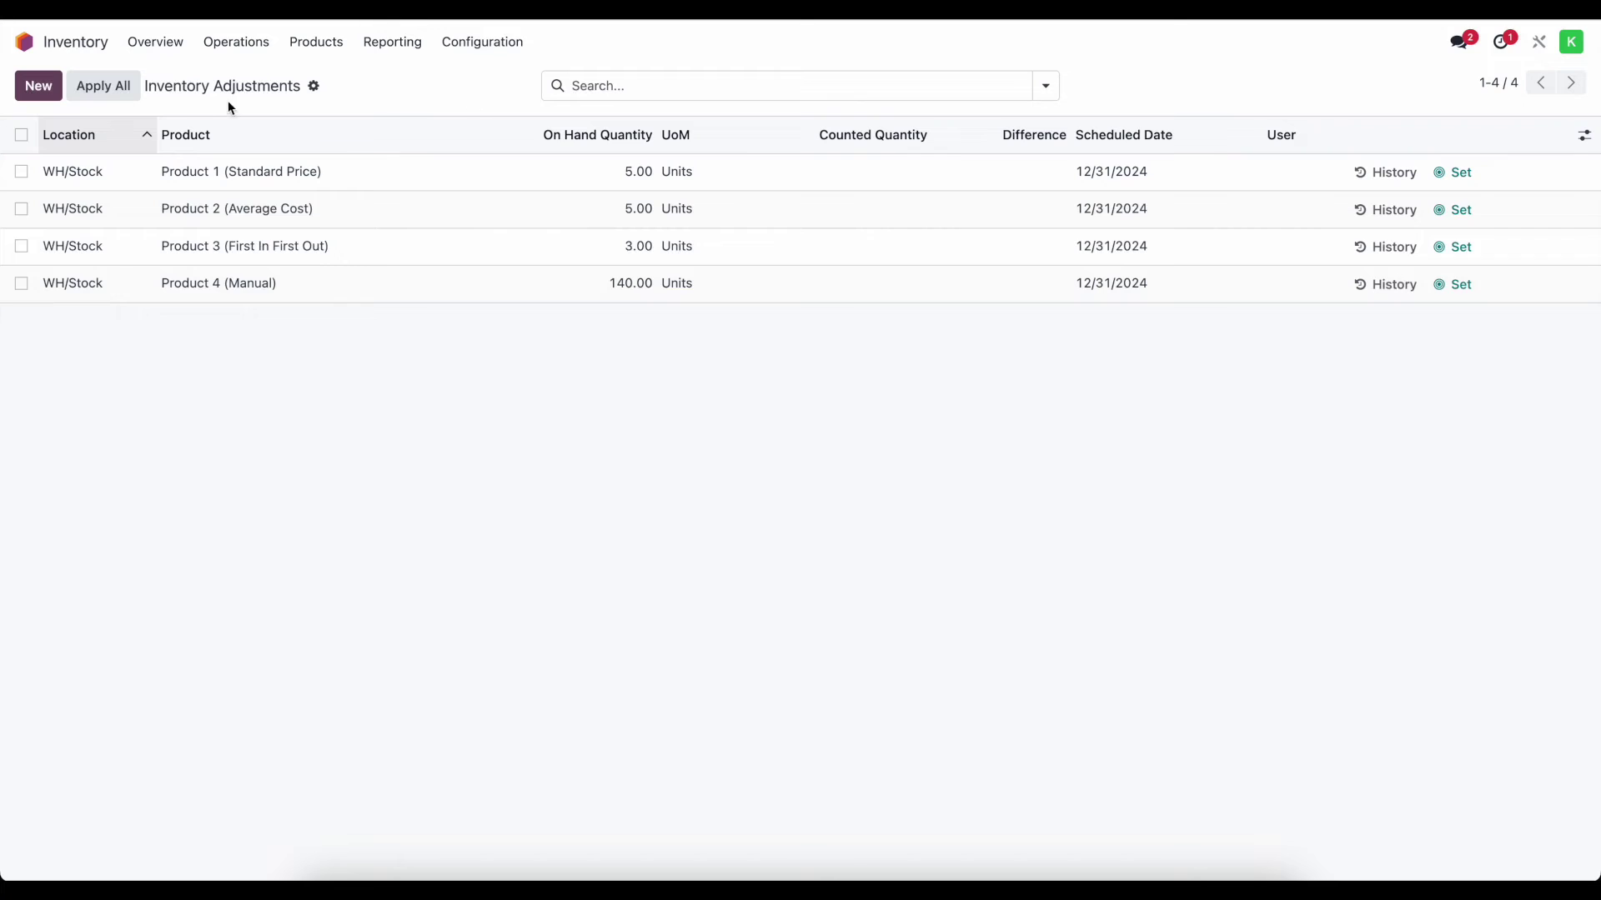
Check Product 2's $40.00 cost via Reporting, then go back to the apps home screen
{"action": "left_click", "coordinate": [389, 43]}
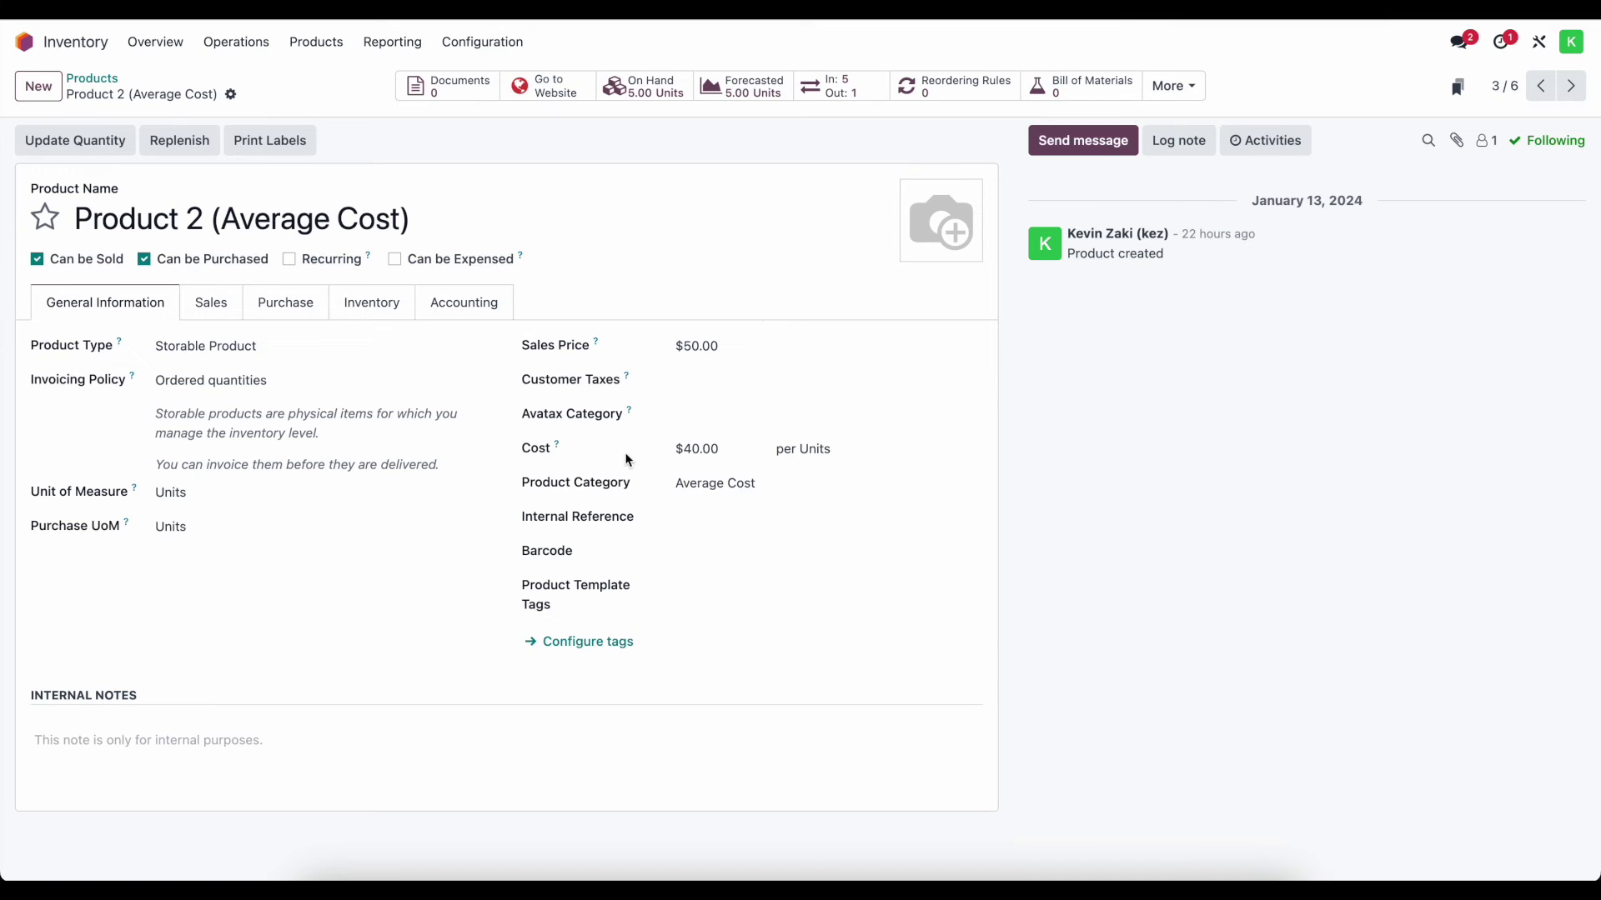
{"action": "left_click", "coordinate": [713, 450]}
{"action": "left_click", "coordinate": [24, 41]}
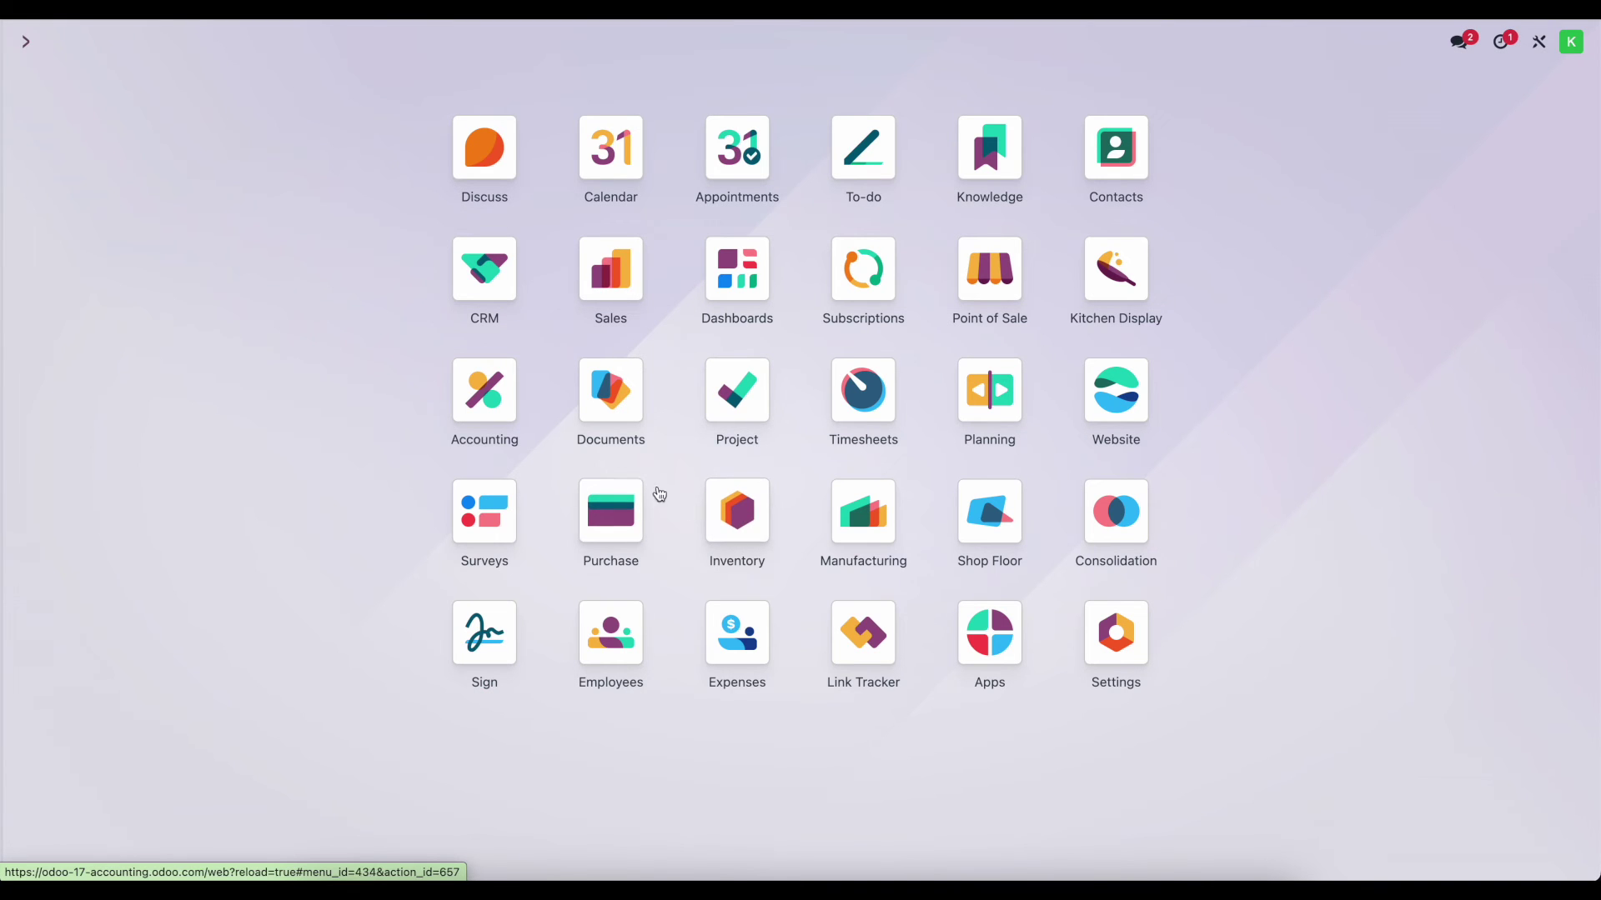
Review journal entry STJ/2024/01/0020 (Product Quantity Updated - Product 2) and its $80 lines
{"action": "left_click", "coordinate": [480, 388]}
{"action": "left_click", "coordinate": [415, 41]}
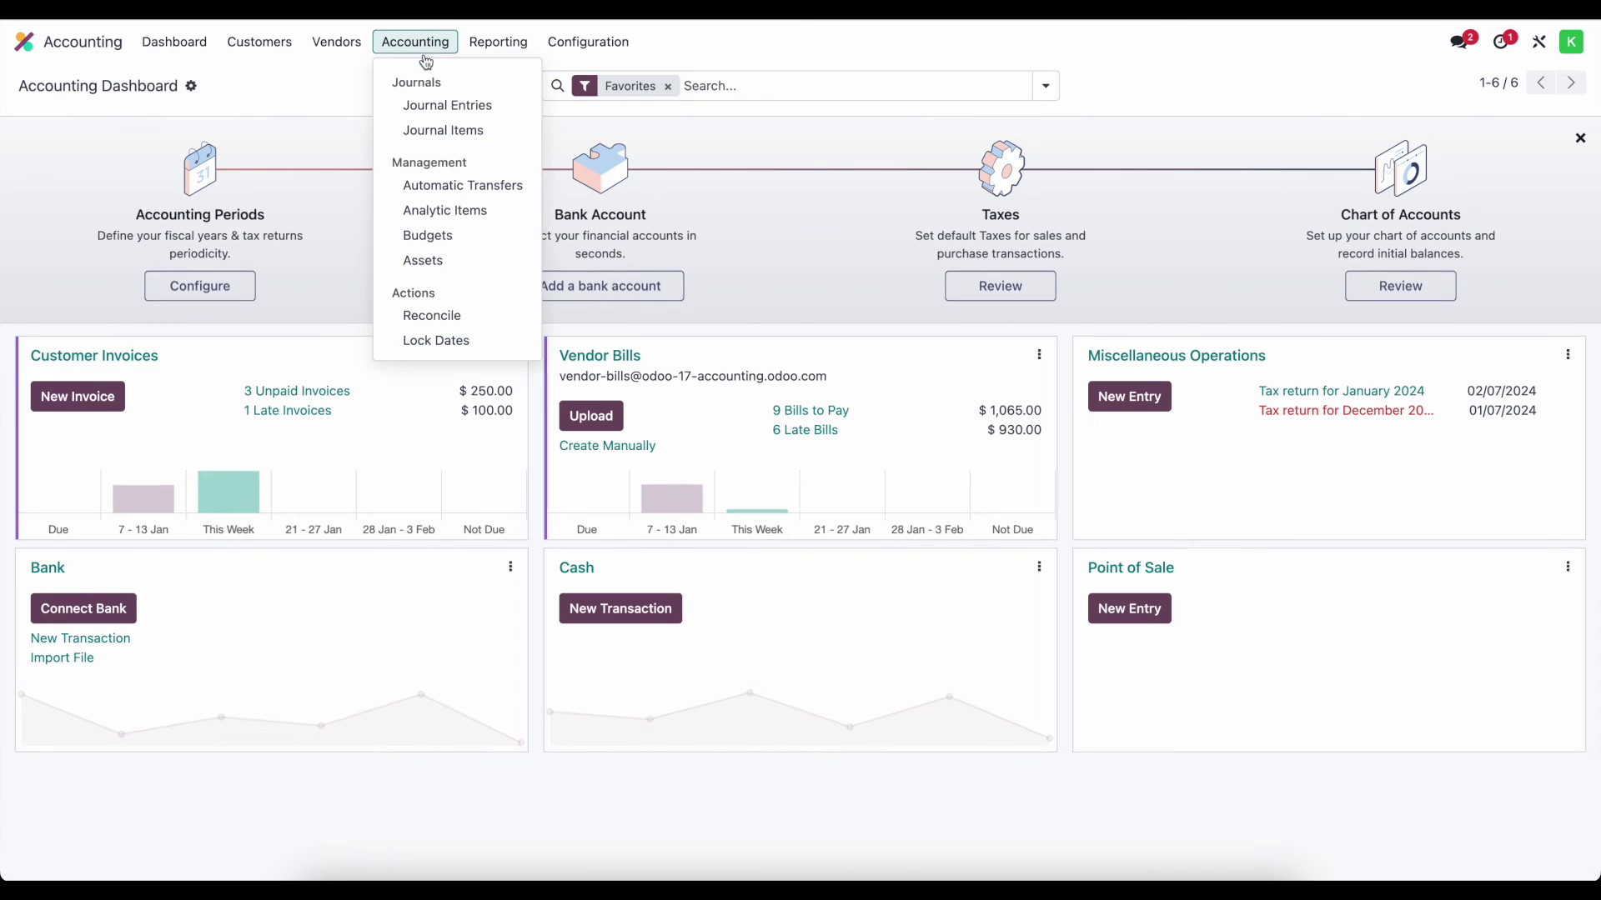
{"action": "left_click", "coordinate": [427, 113]}
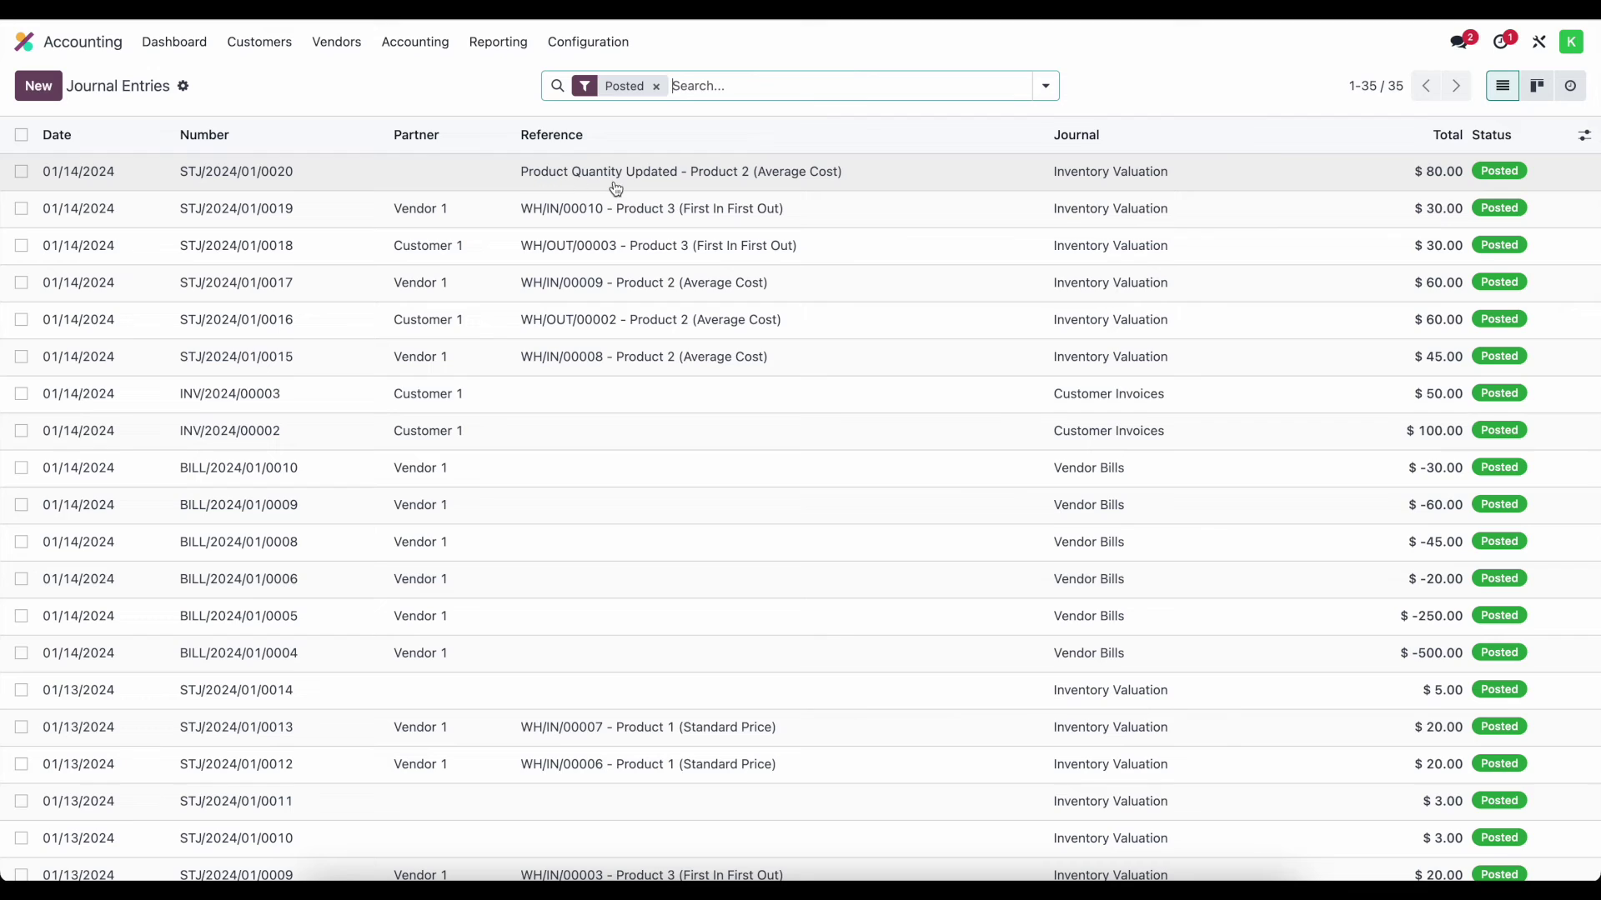
{"action": "left_click", "coordinate": [770, 180]}
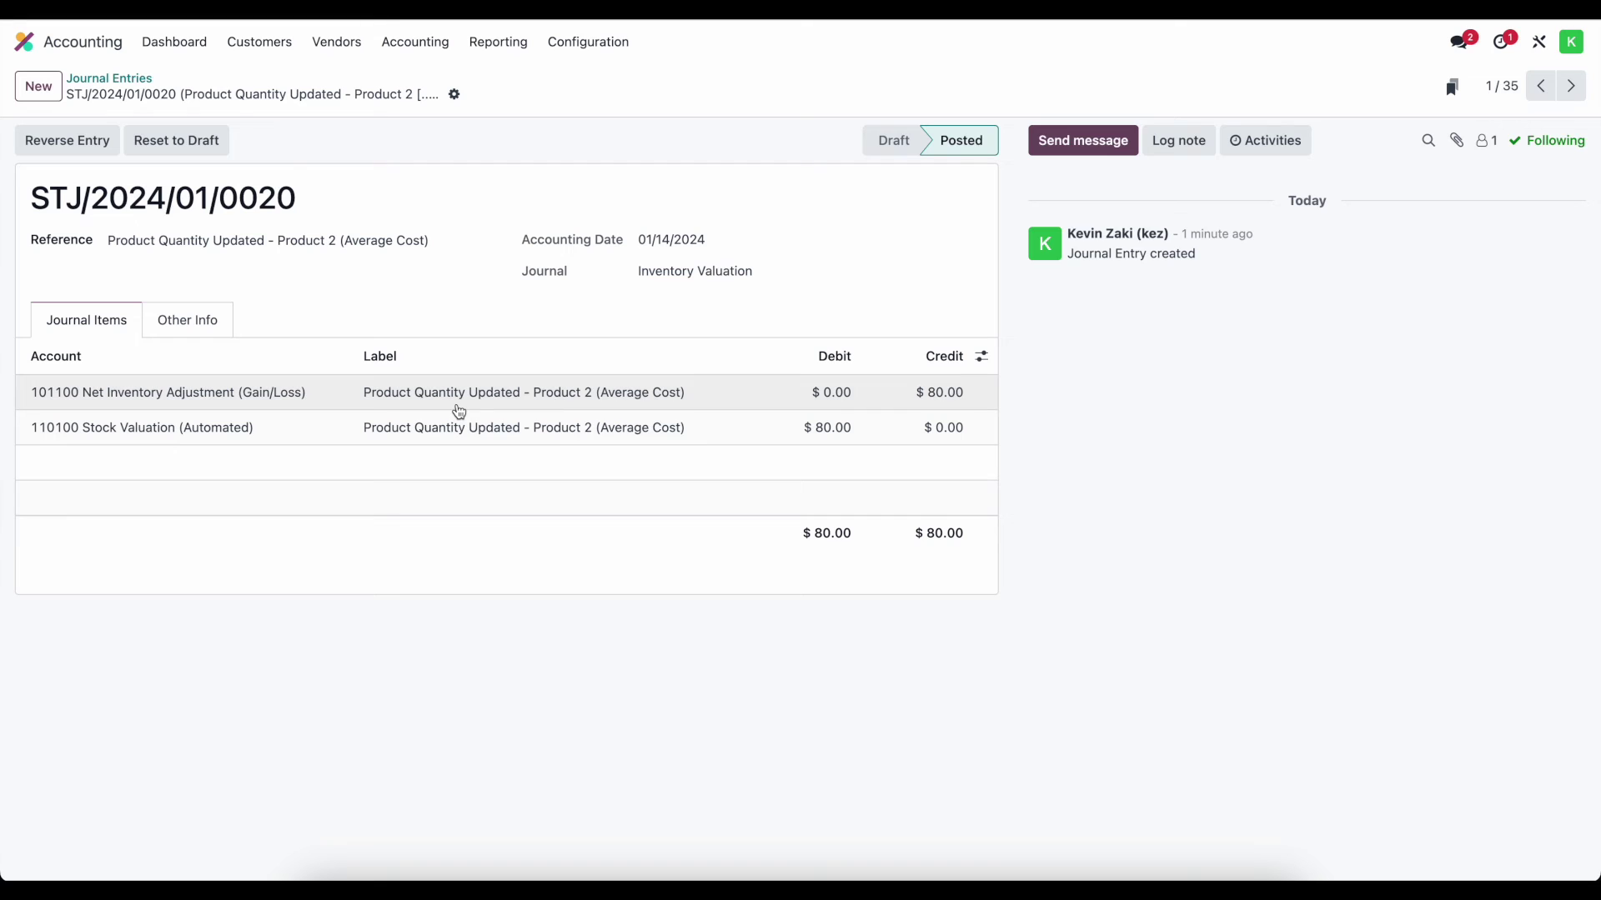
{"action": "left_click", "coordinate": [496, 42]}
Inspect the -80.00 balance on 101100 in the Balance Sheet, then return to the home screen
{"action": "left_click", "coordinate": [507, 104]}
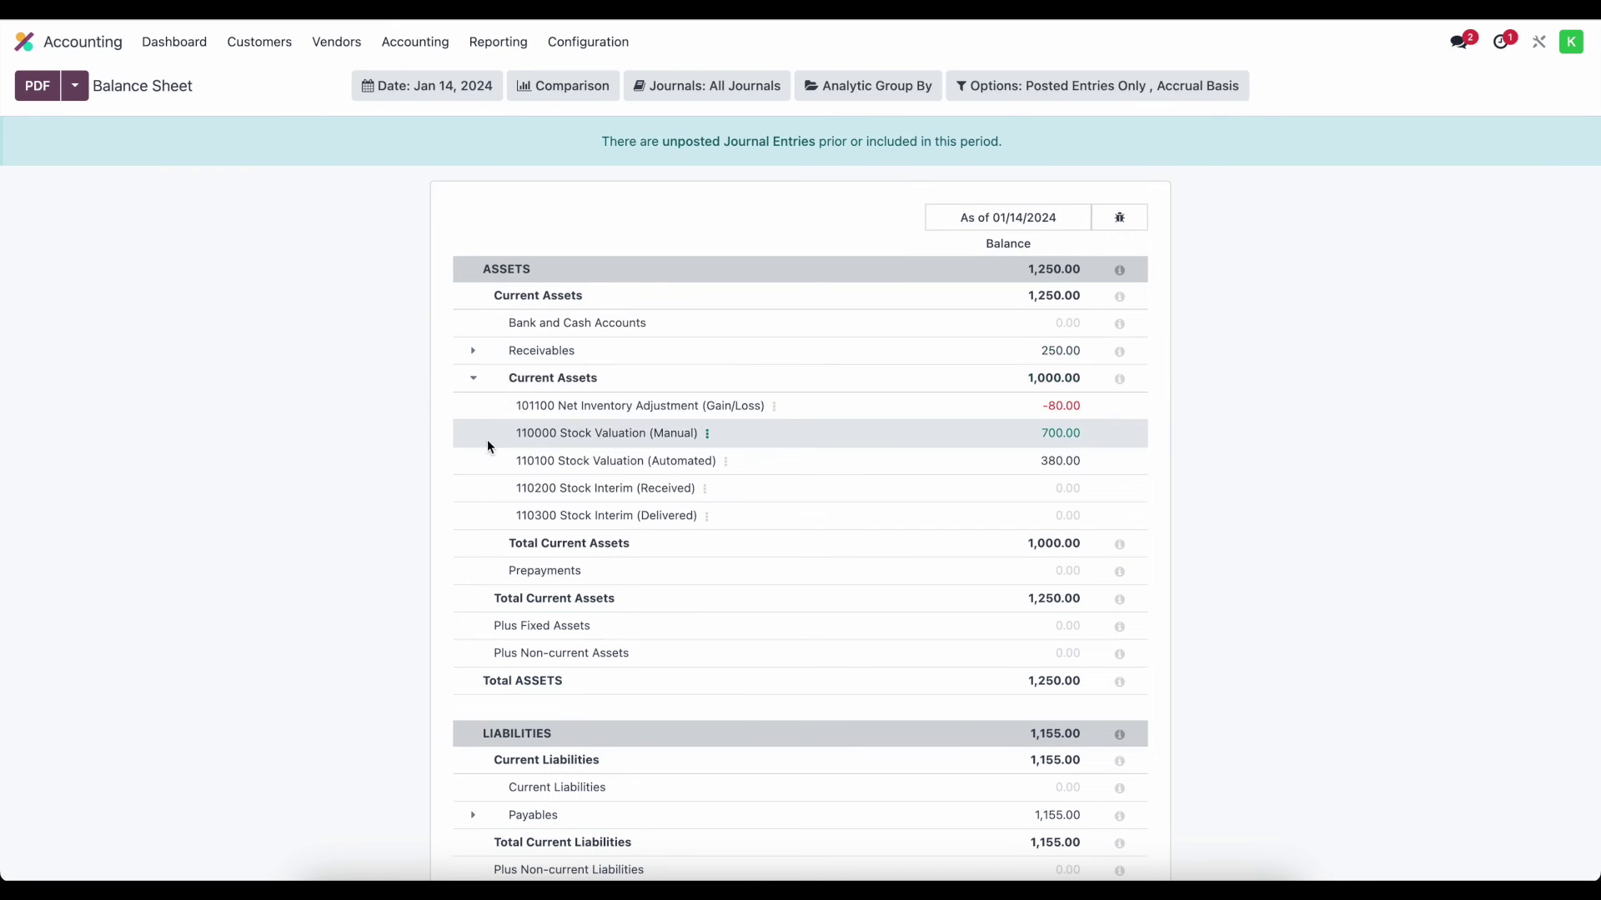
{"action": "scroll", "coordinate": [487, 439], "scroll_direction": "down", "scroll_amount": 1}
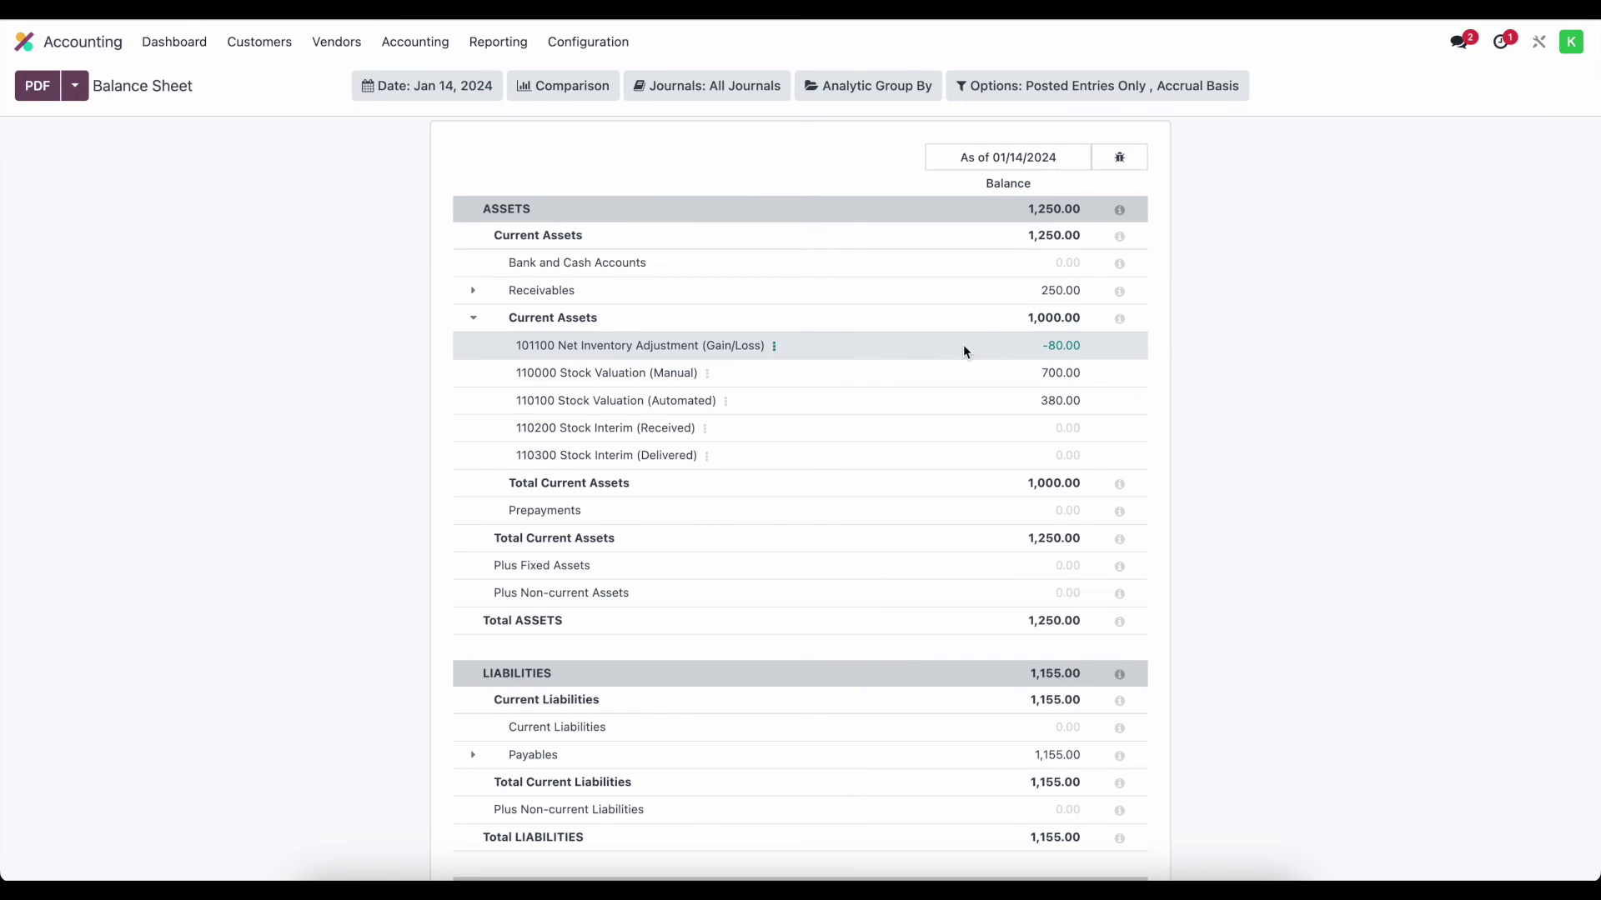
{"action": "double_click", "coordinate": [1054, 347]}
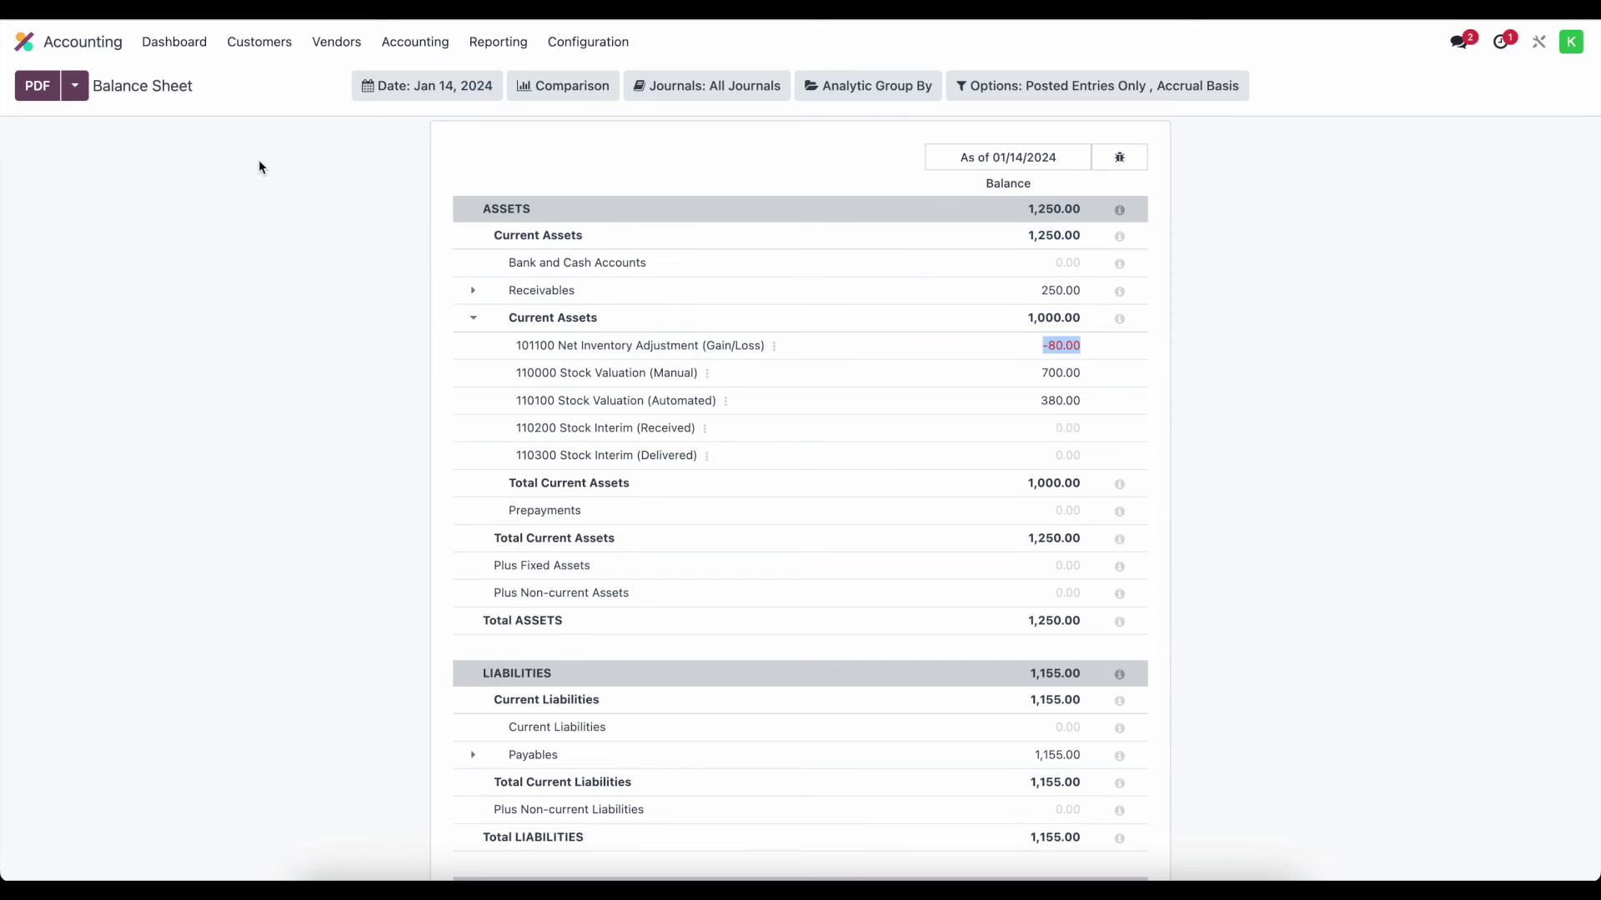
{"action": "left_click", "coordinate": [24, 42]}
Open the Product 2 (Average Cost) form from Inventory's Products catalogue
{"action": "left_click", "coordinate": [737, 511]}
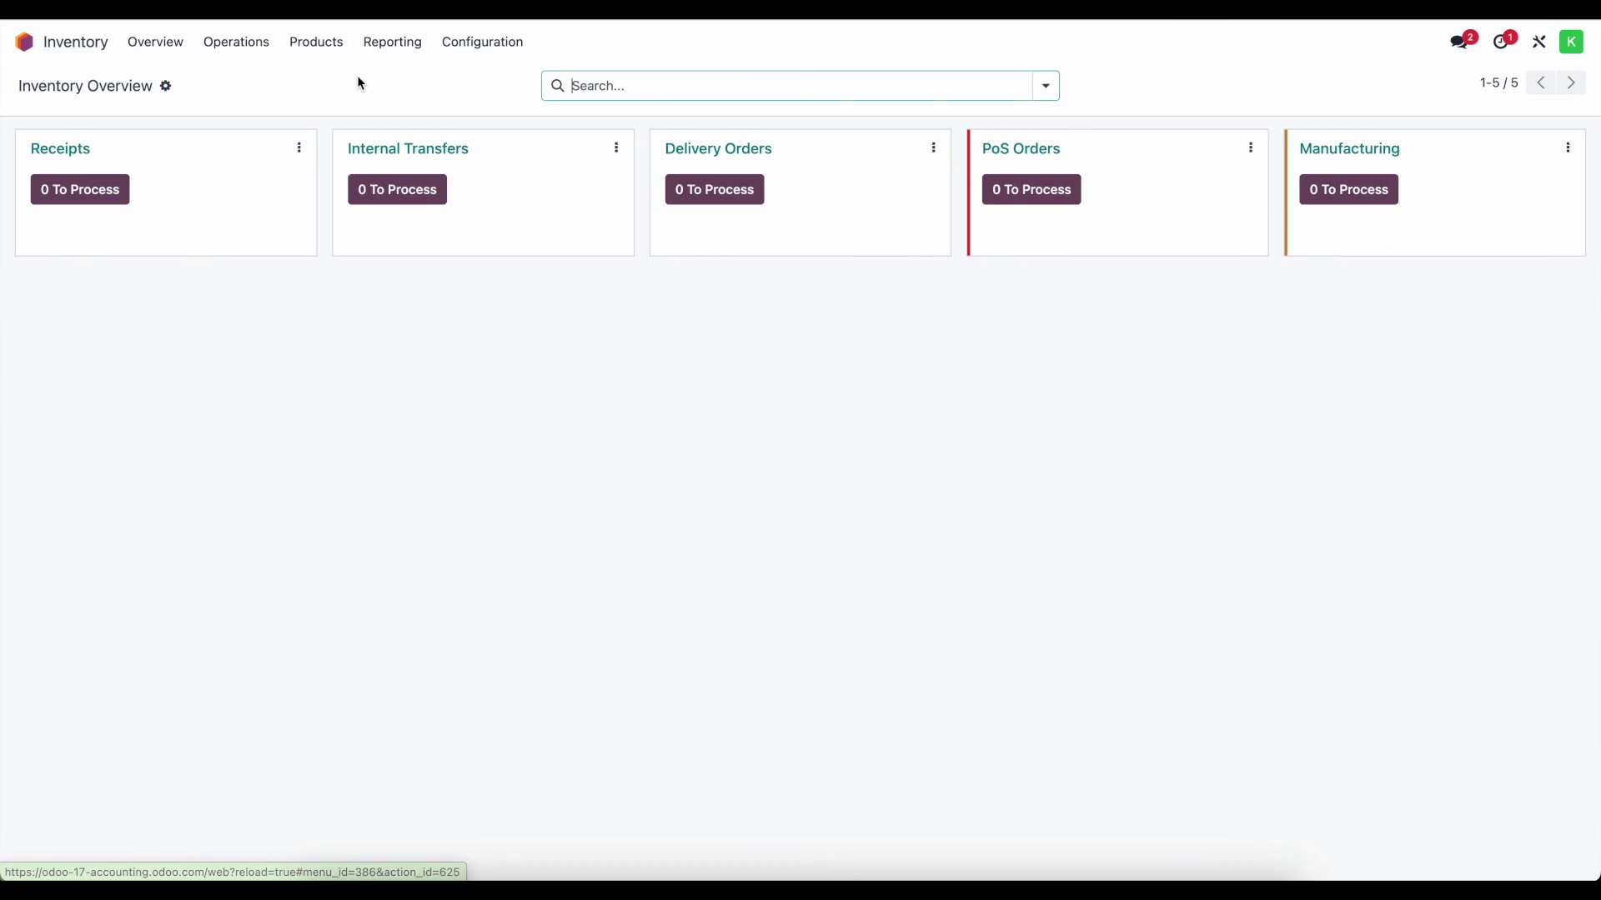
{"action": "left_click", "coordinate": [260, 49]}
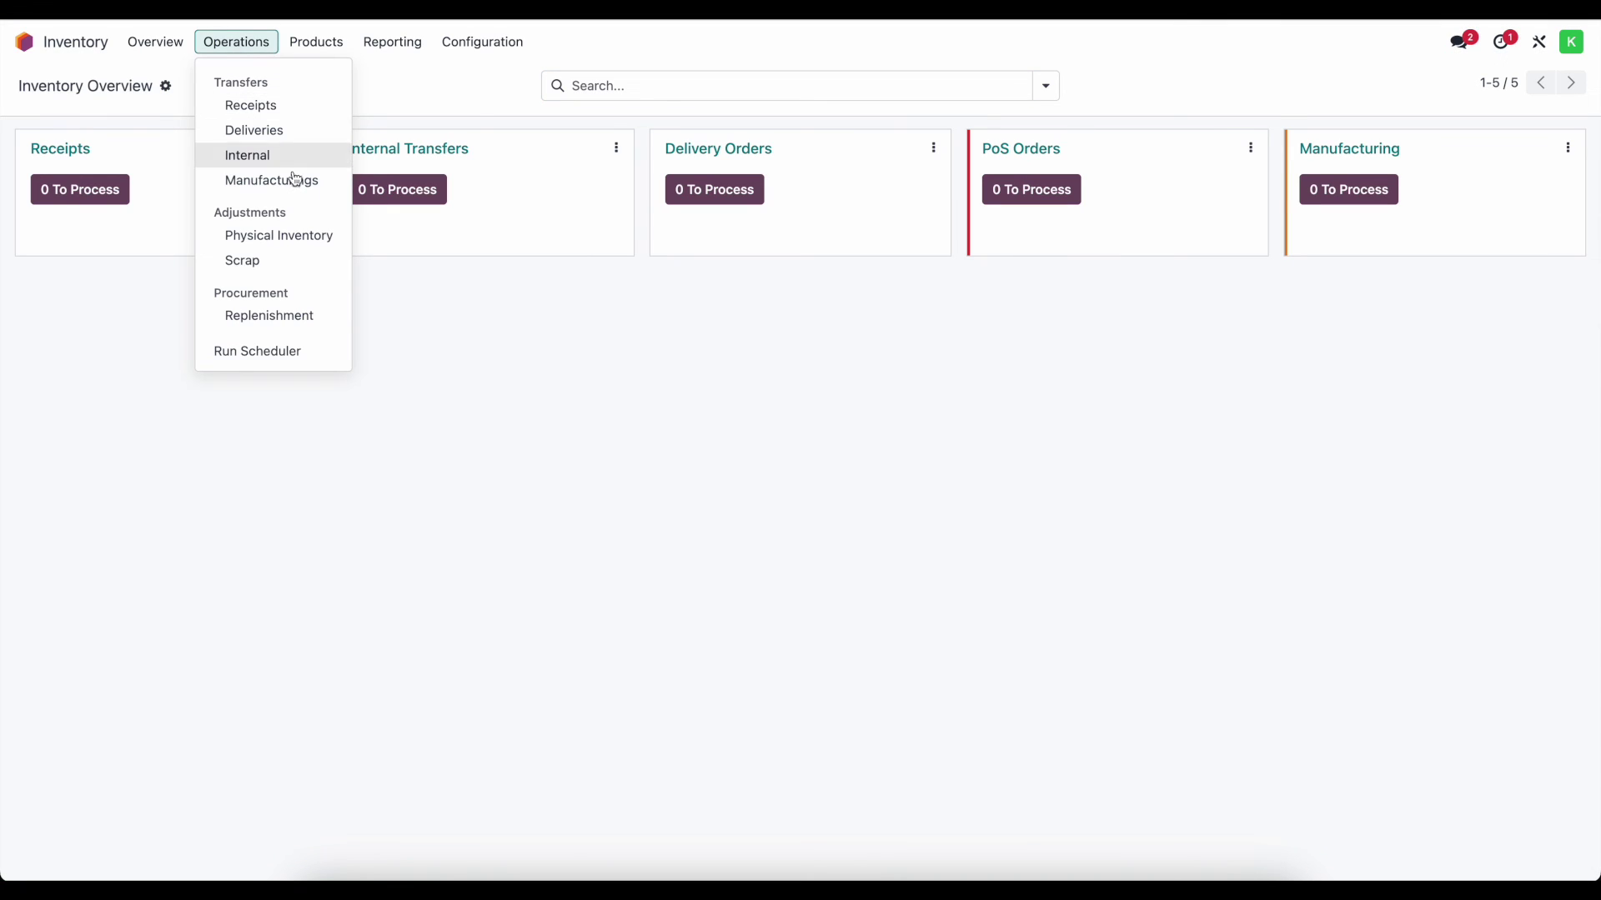
{"action": "left_click", "coordinate": [303, 238]}
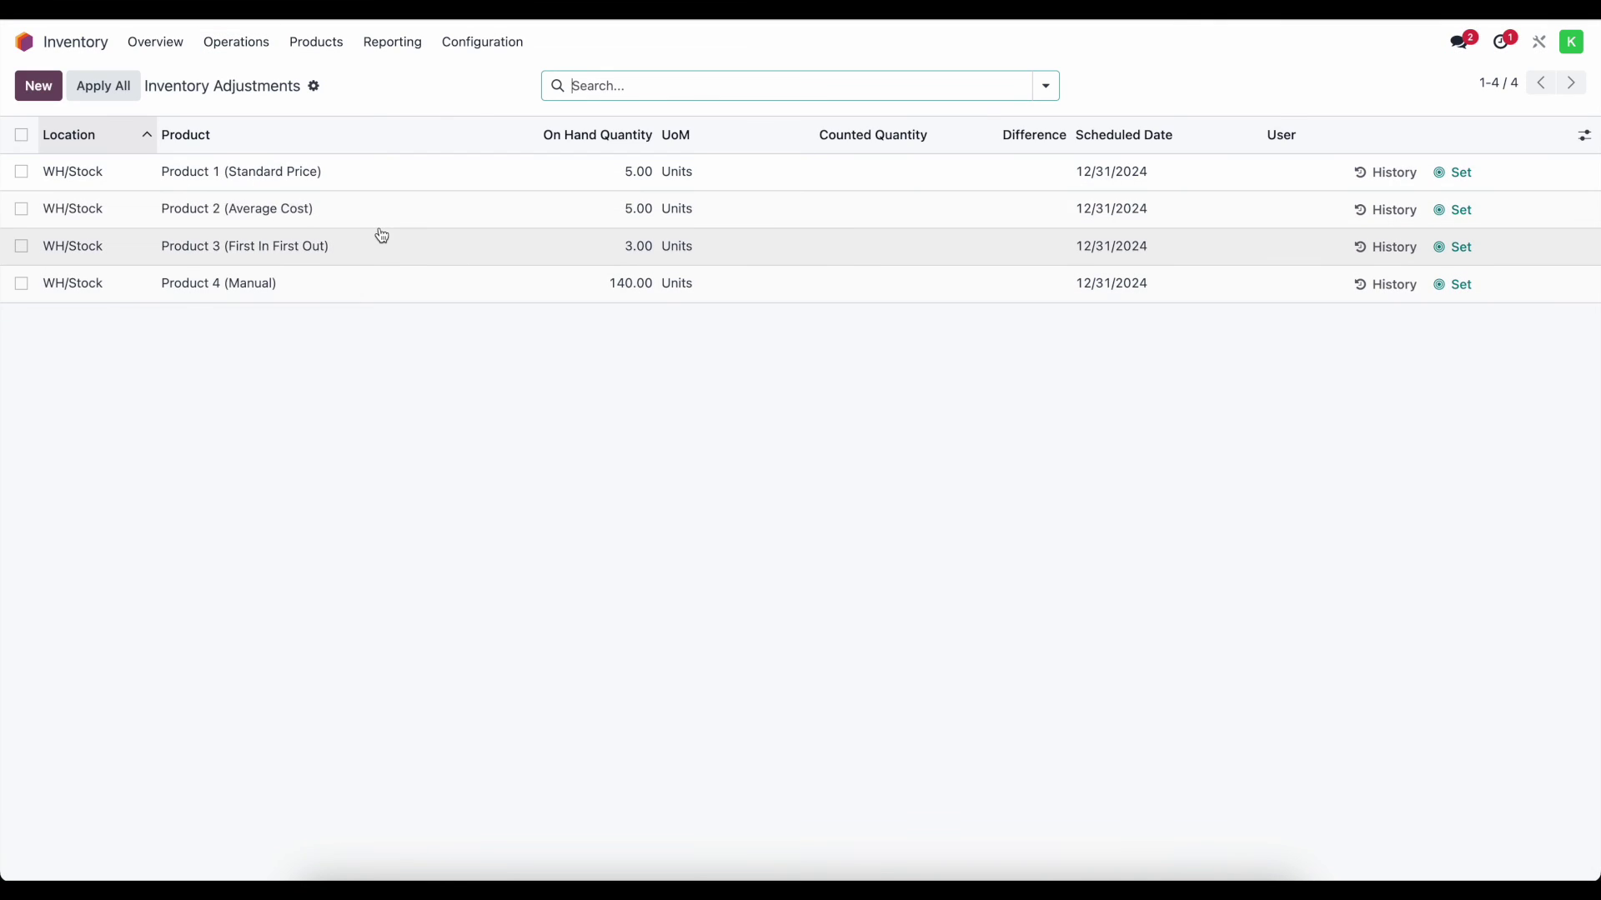
{"action": "left_click", "coordinate": [314, 45]}
{"action": "left_click", "coordinate": [317, 77]}
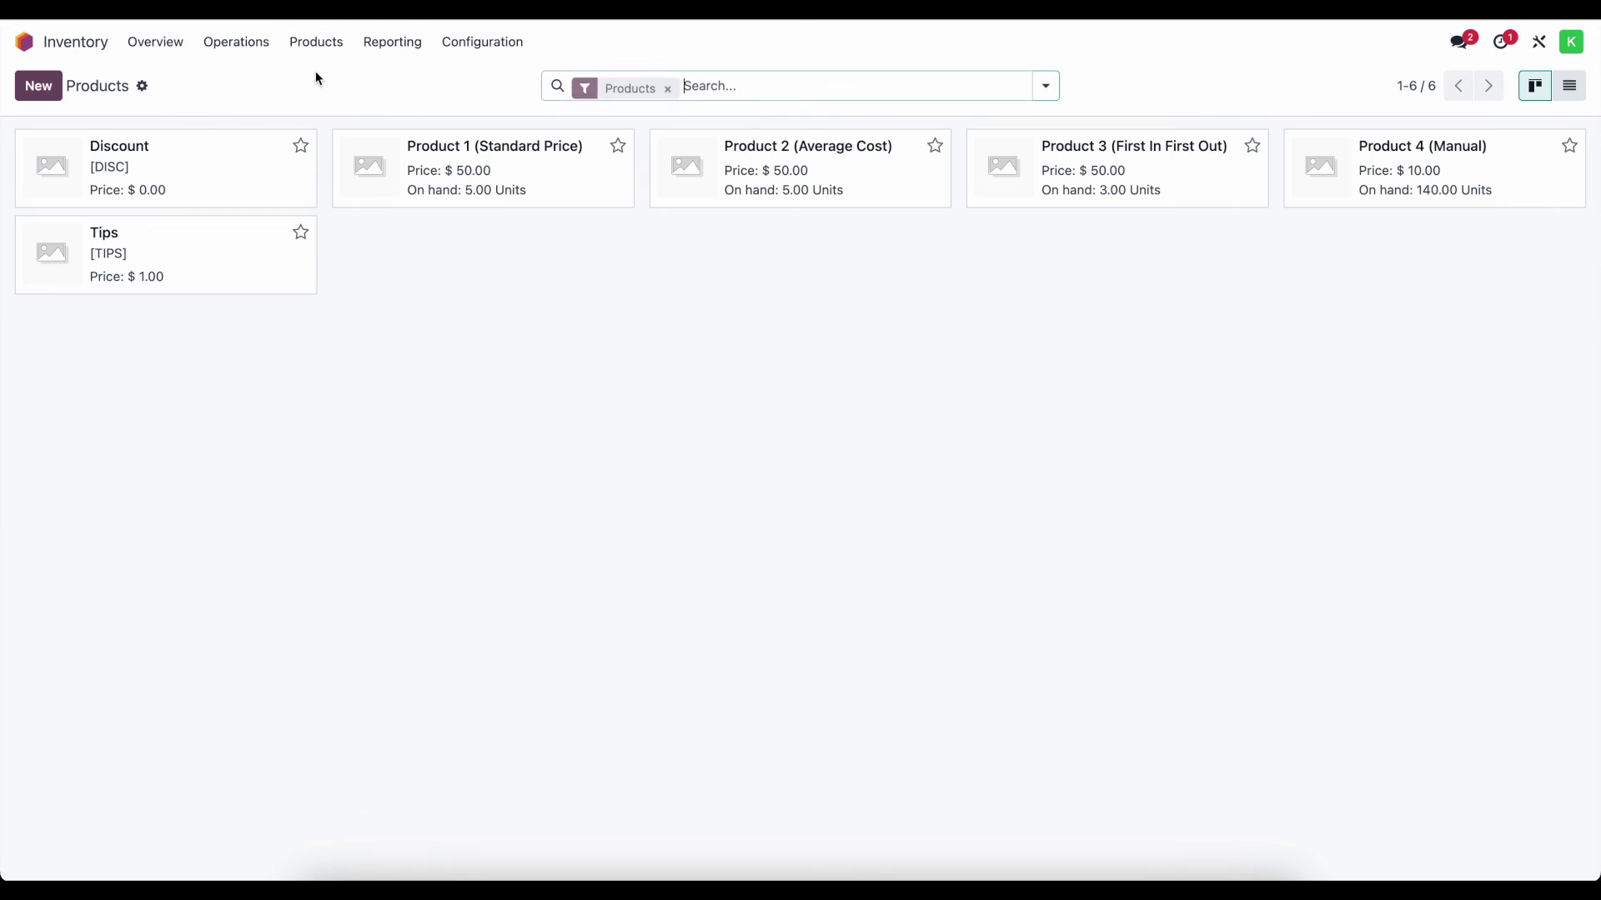
{"action": "left_click", "coordinate": [836, 192]}
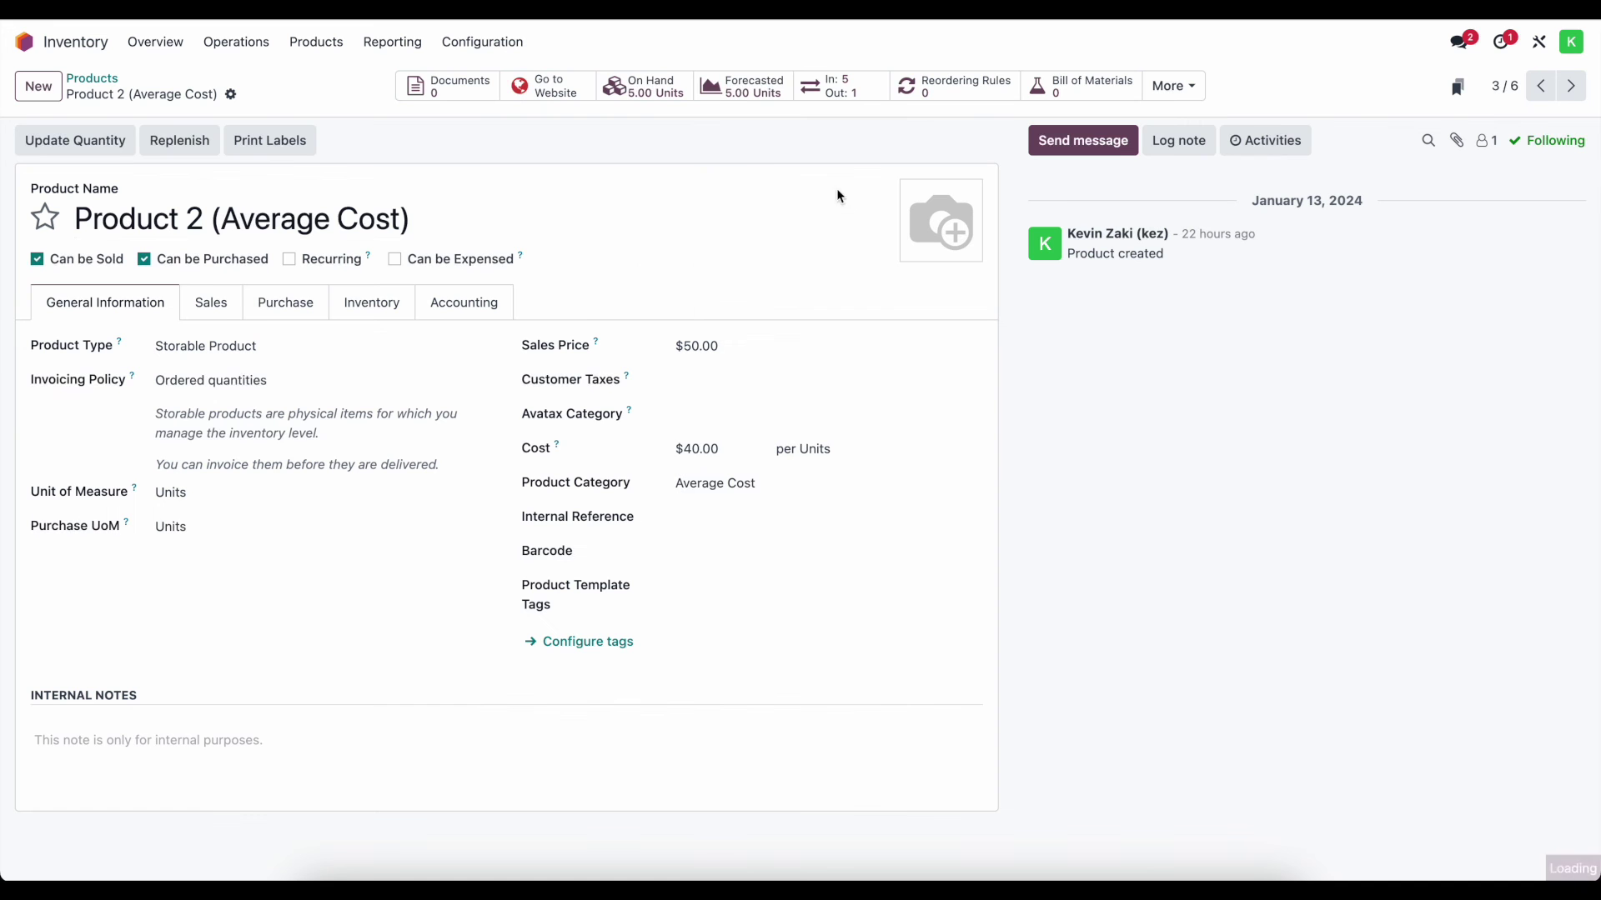
Update Product 2's on-hand quantity to 3 and go back to its product form
{"action": "left_click", "coordinate": [56, 144]}
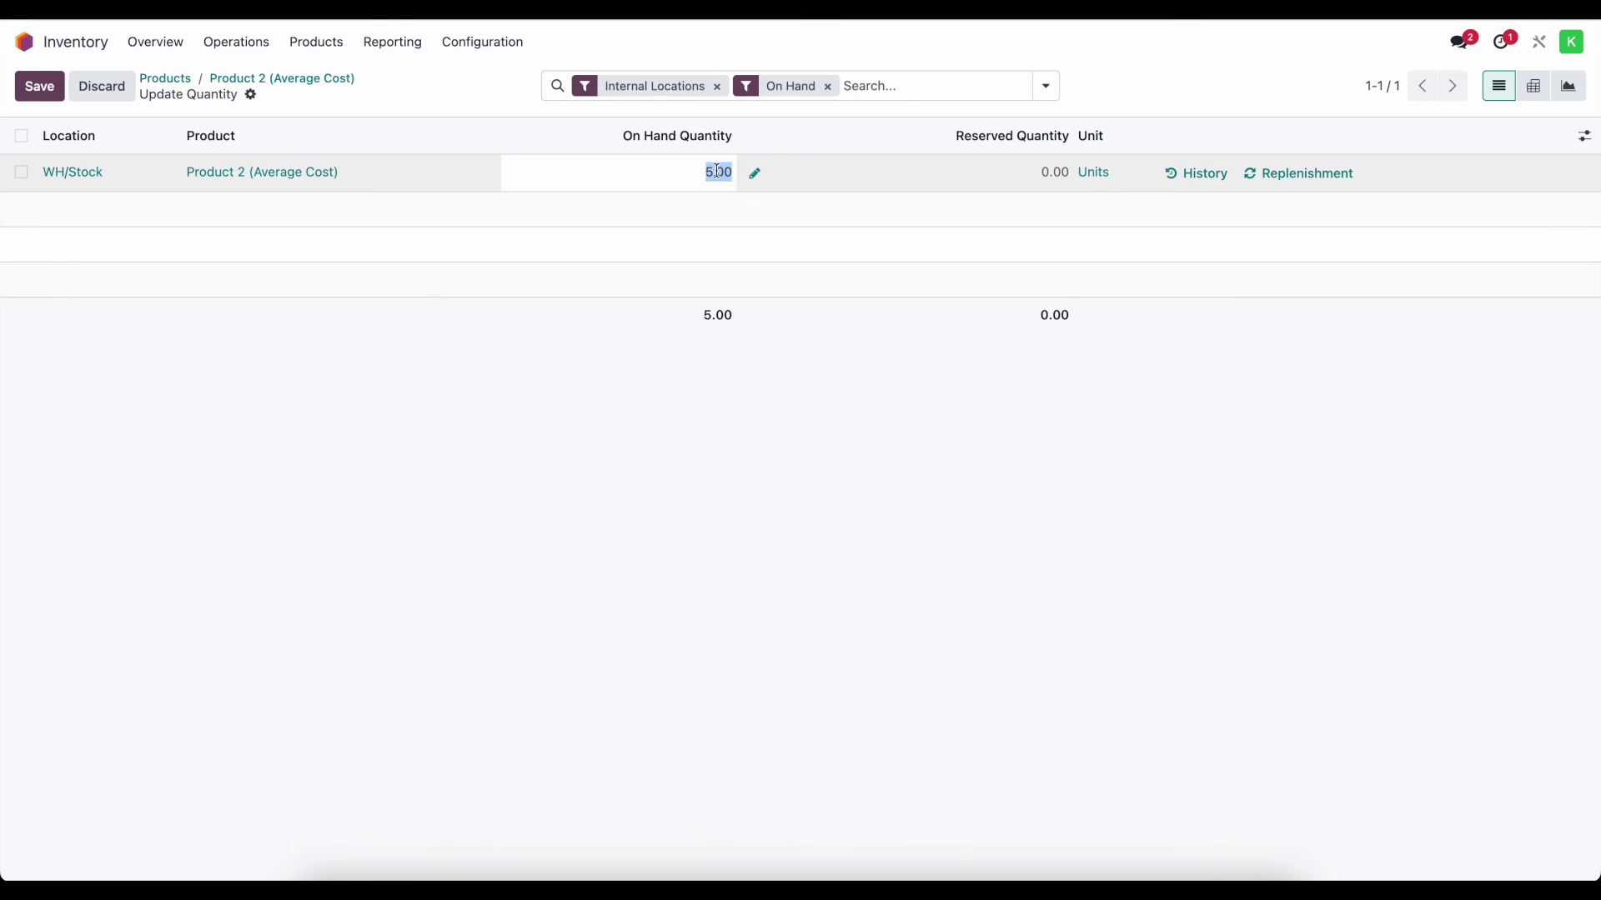
{"action": "type", "text": "3"}
{"action": "key", "text": "Return"}
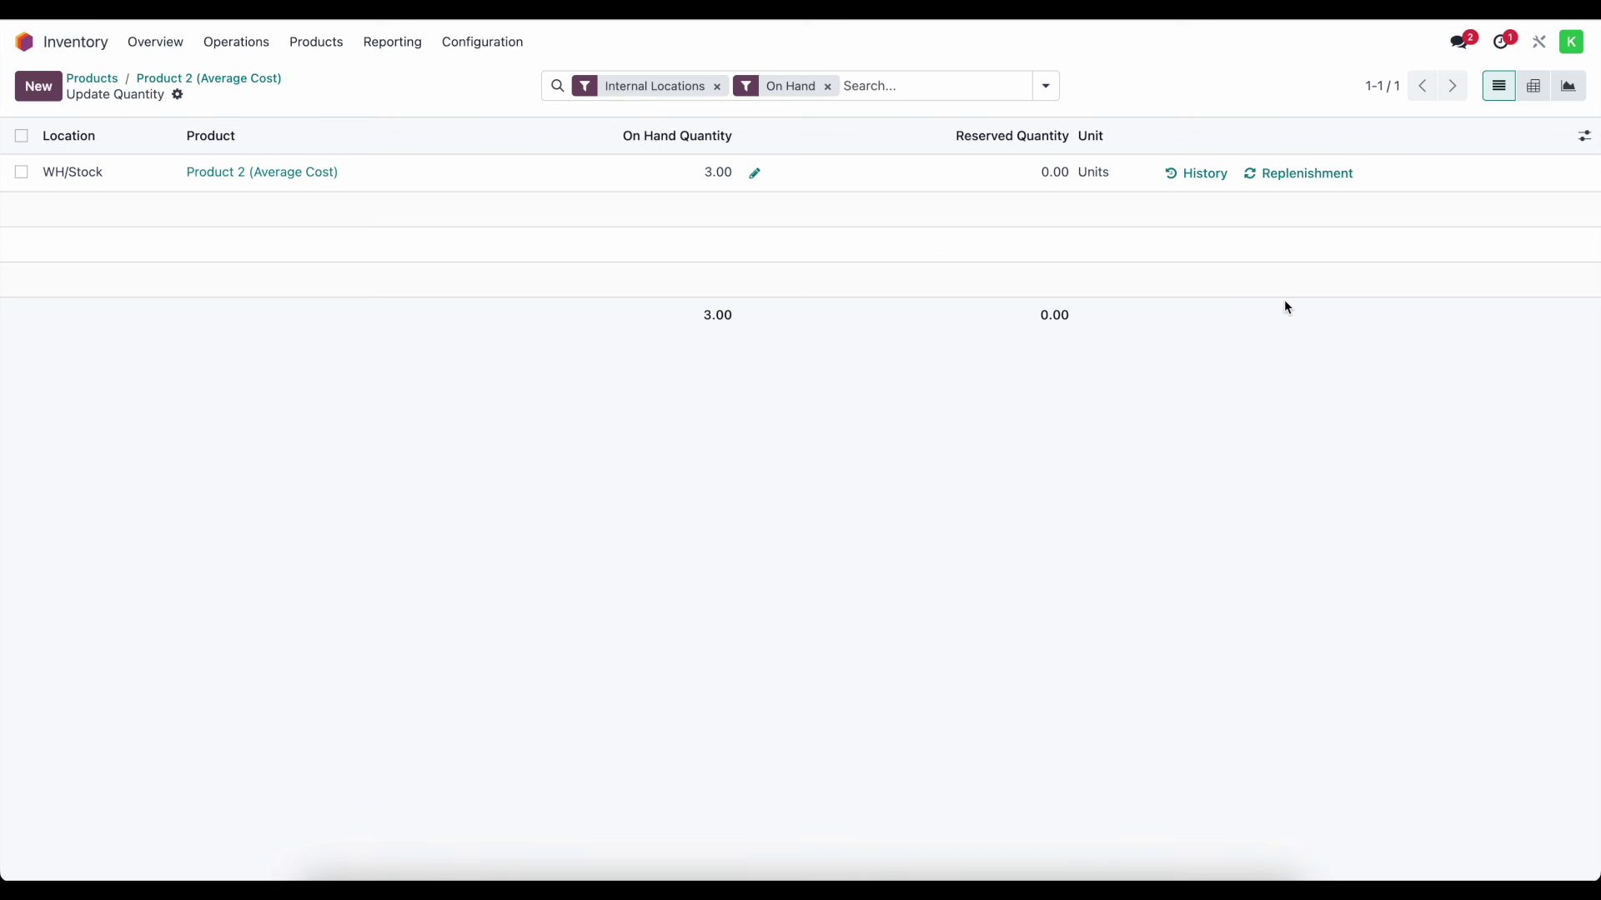
{"action": "left_click", "coordinate": [261, 78]}
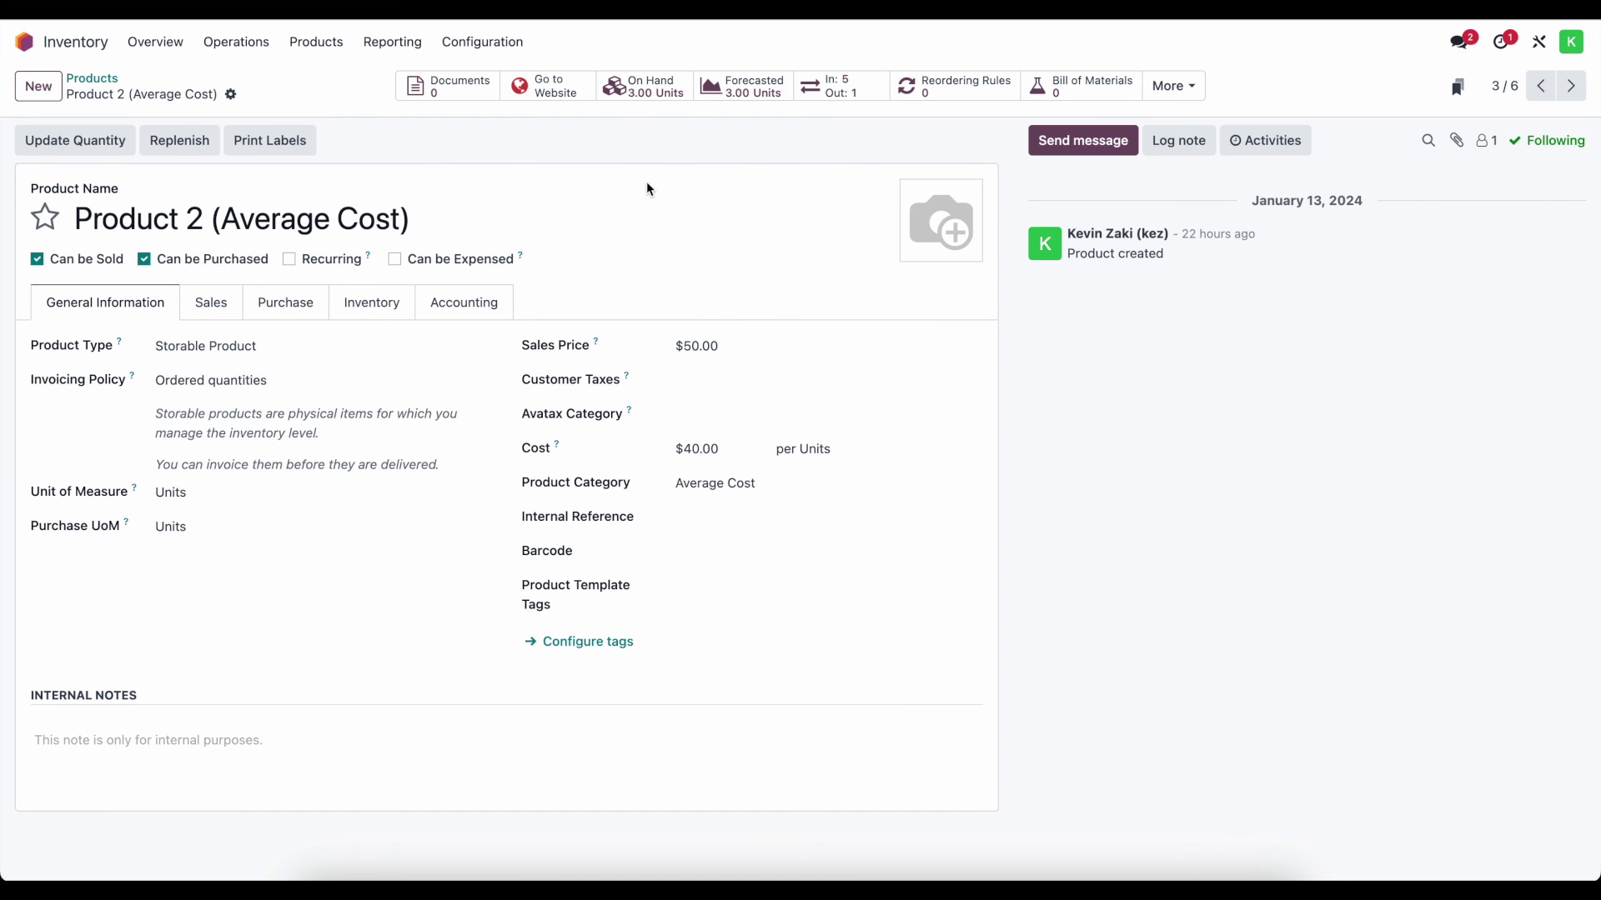
In the Valuation report, expand Product 2 and open the -80.00 Product Quantity Updated entry
{"action": "left_click", "coordinate": [392, 41]}
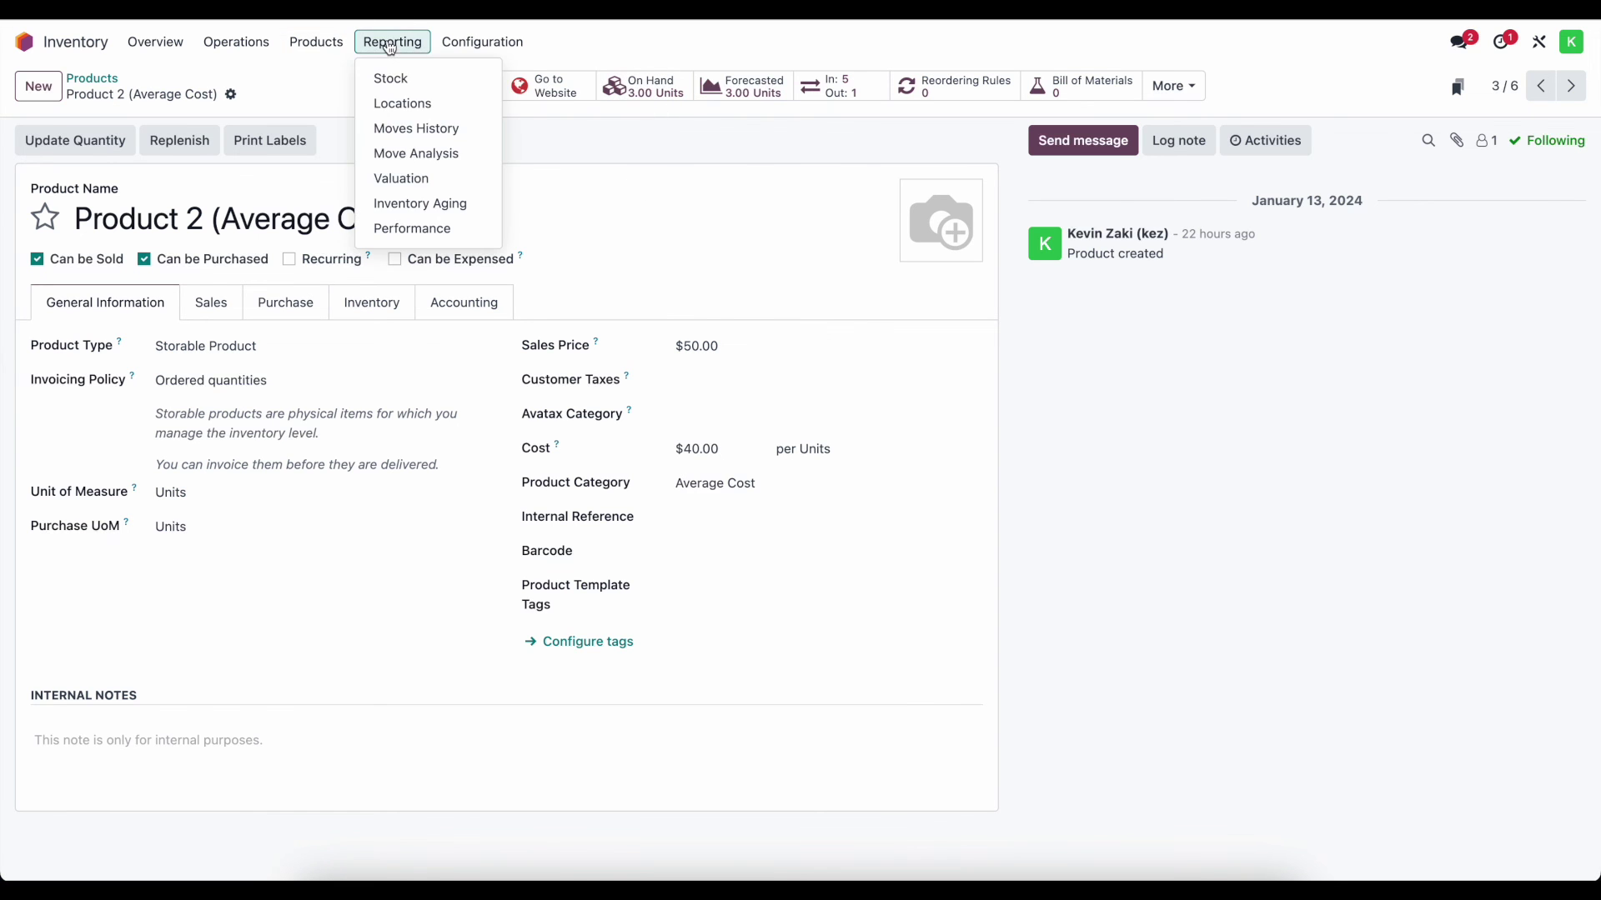
{"action": "left_click", "coordinate": [432, 177]}
{"action": "left_click", "coordinate": [395, 203]}
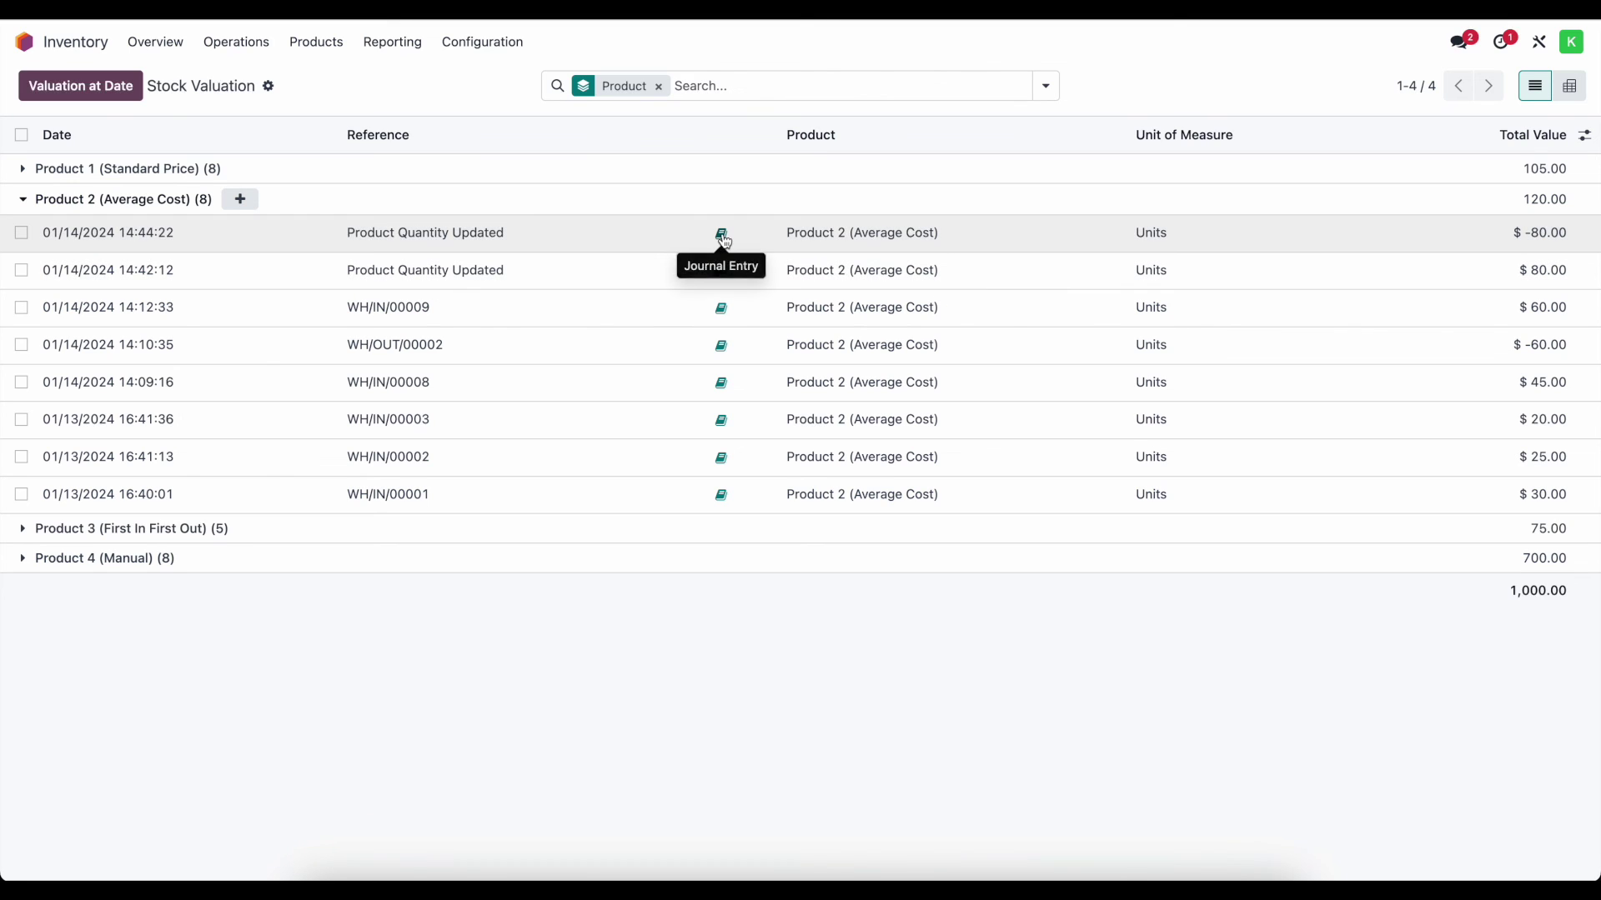
{"action": "left_click", "coordinate": [722, 234]}
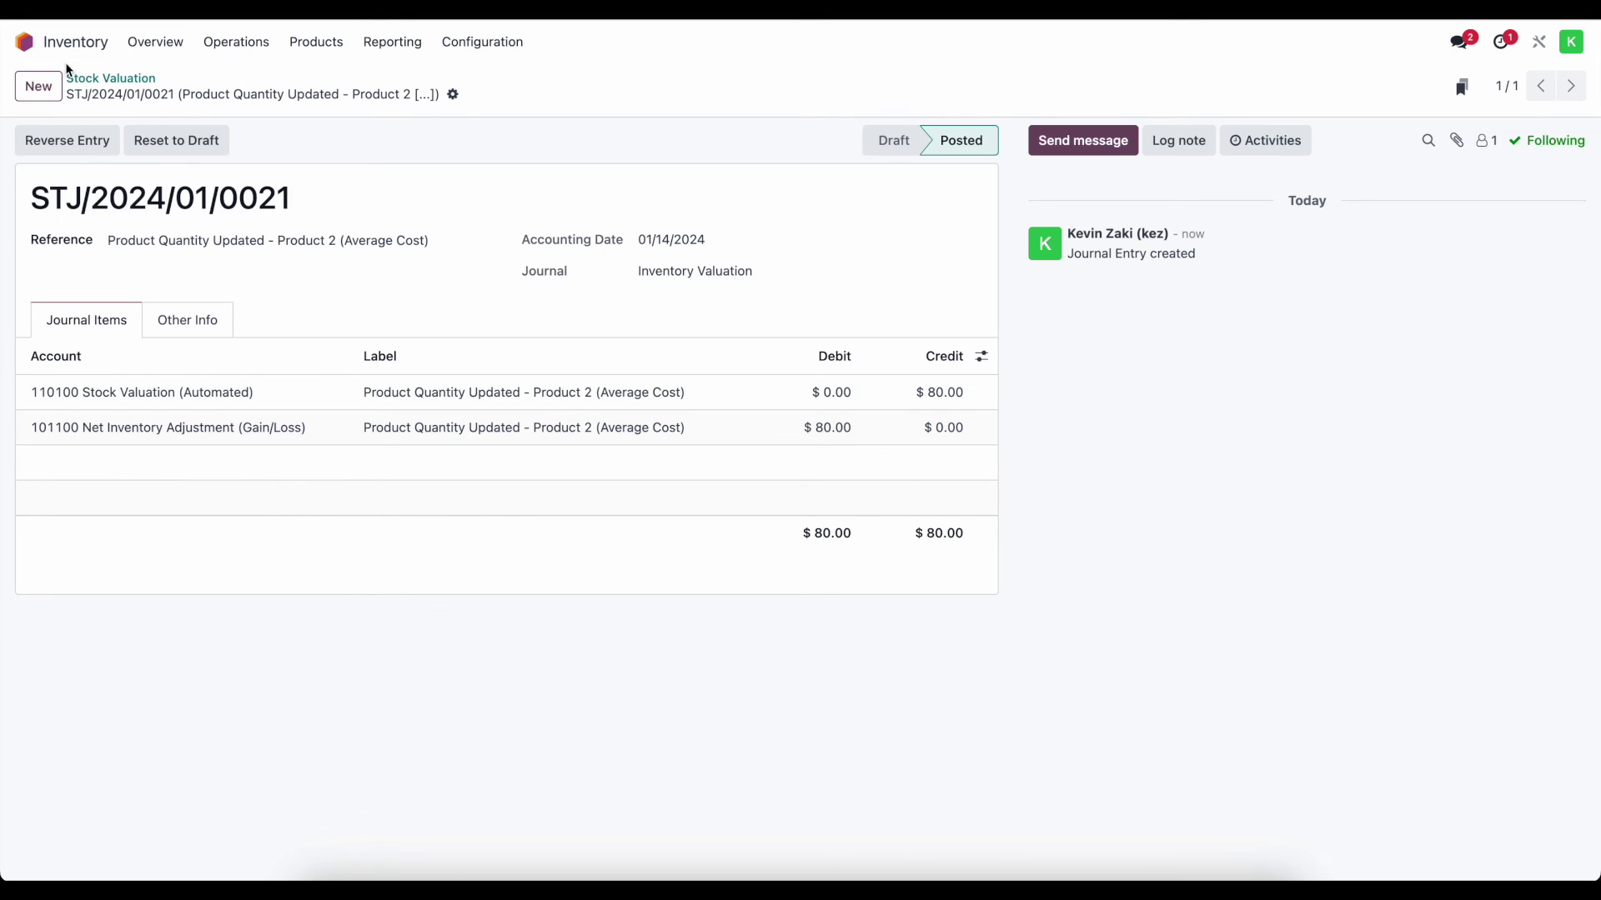
Verify the Accounting Balance Sheet shows 101100 Net Inventory Adjustment at 0.00 and 110100 at 300.00, then go home
{"action": "left_click", "coordinate": [24, 42]}
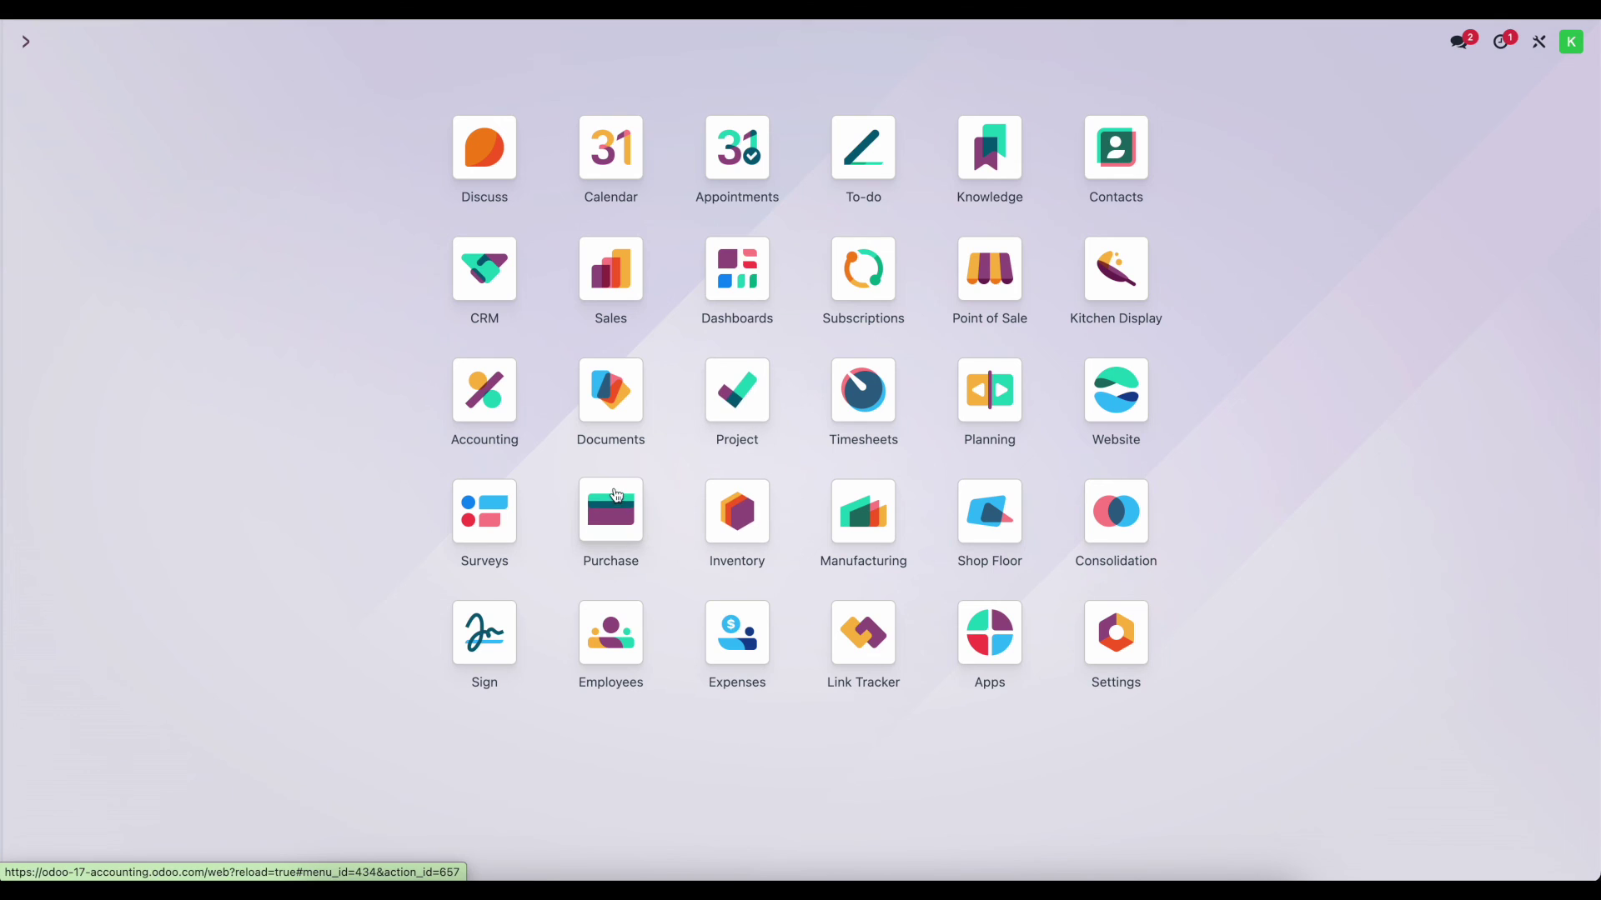
{"action": "left_click", "coordinate": [487, 393]}
{"action": "left_click", "coordinate": [415, 42]}
{"action": "left_click", "coordinate": [497, 42]}
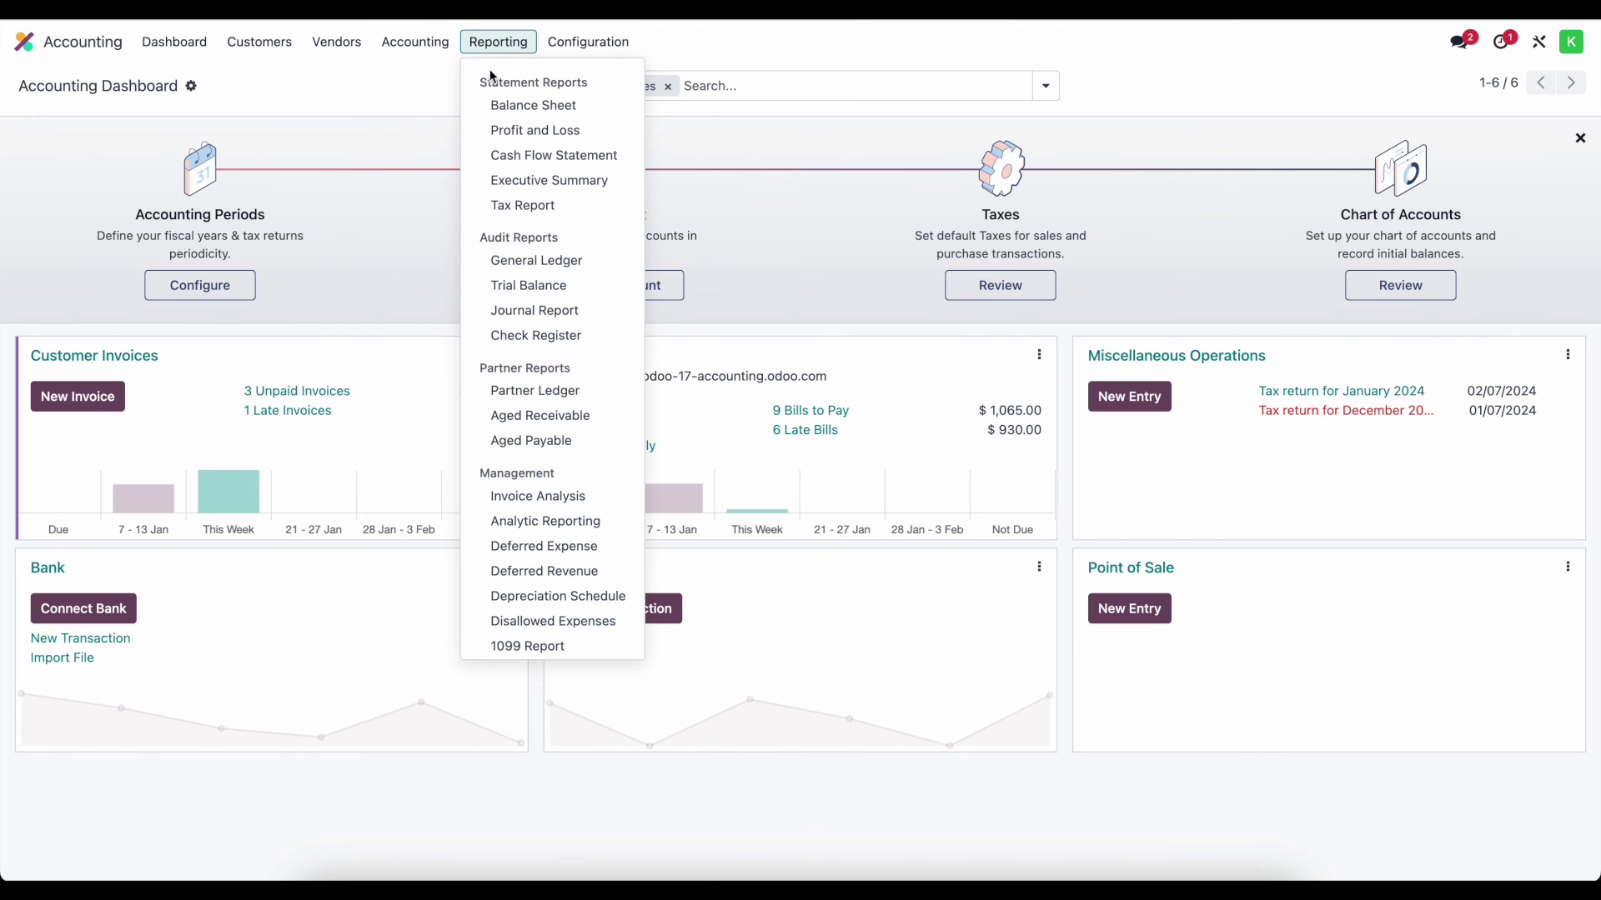
{"action": "left_click", "coordinate": [522, 106]}
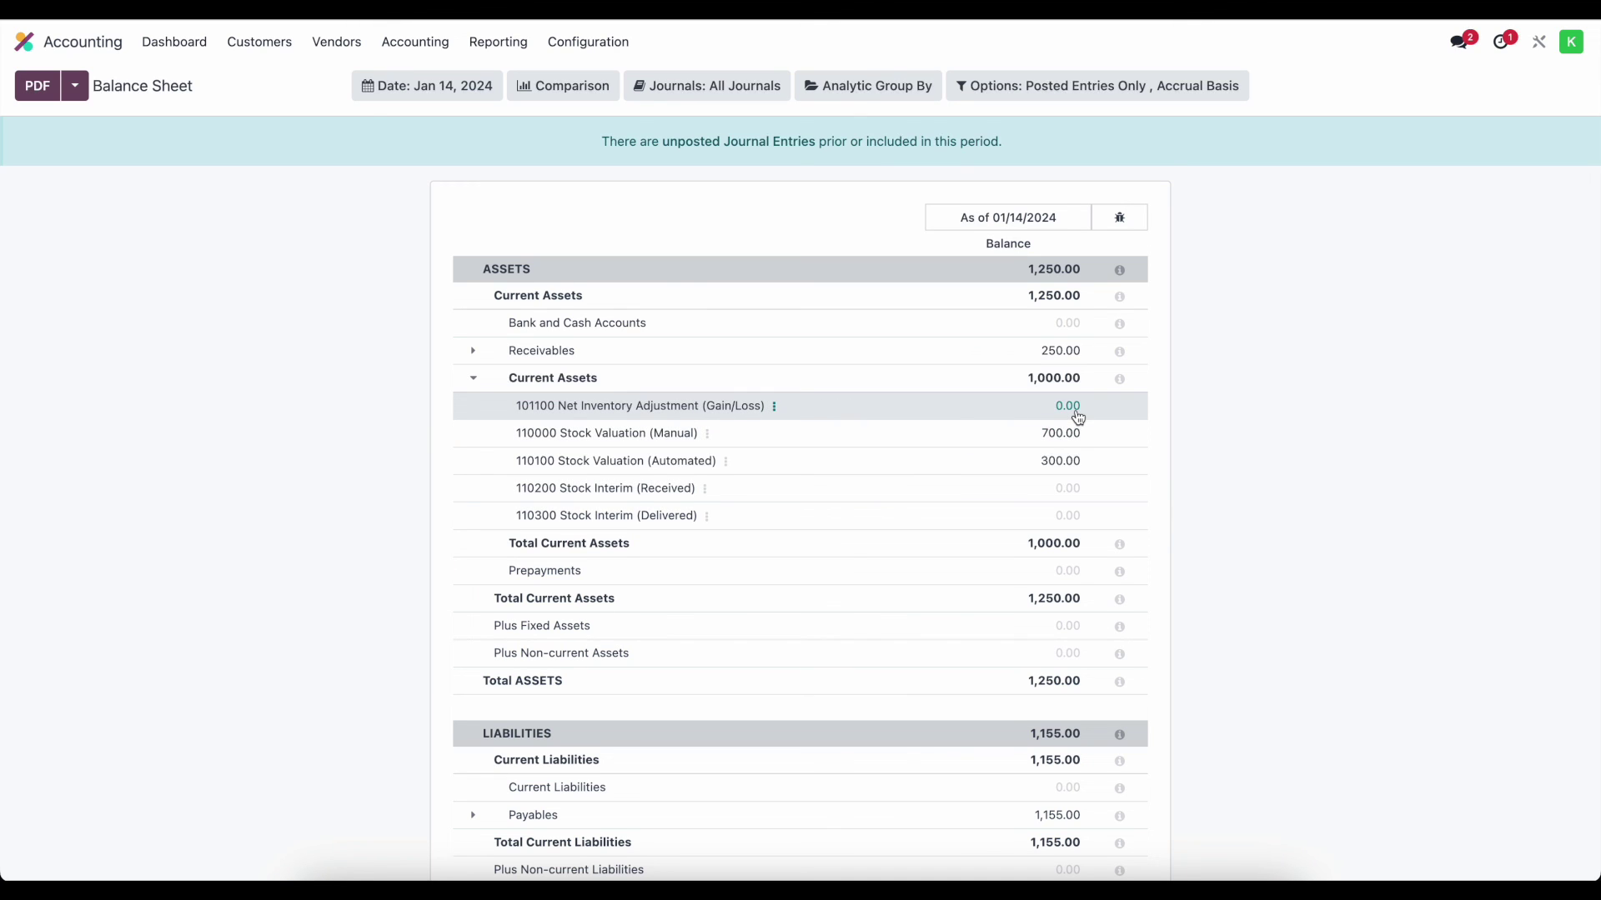
{"action": "left_click", "coordinate": [24, 41]}
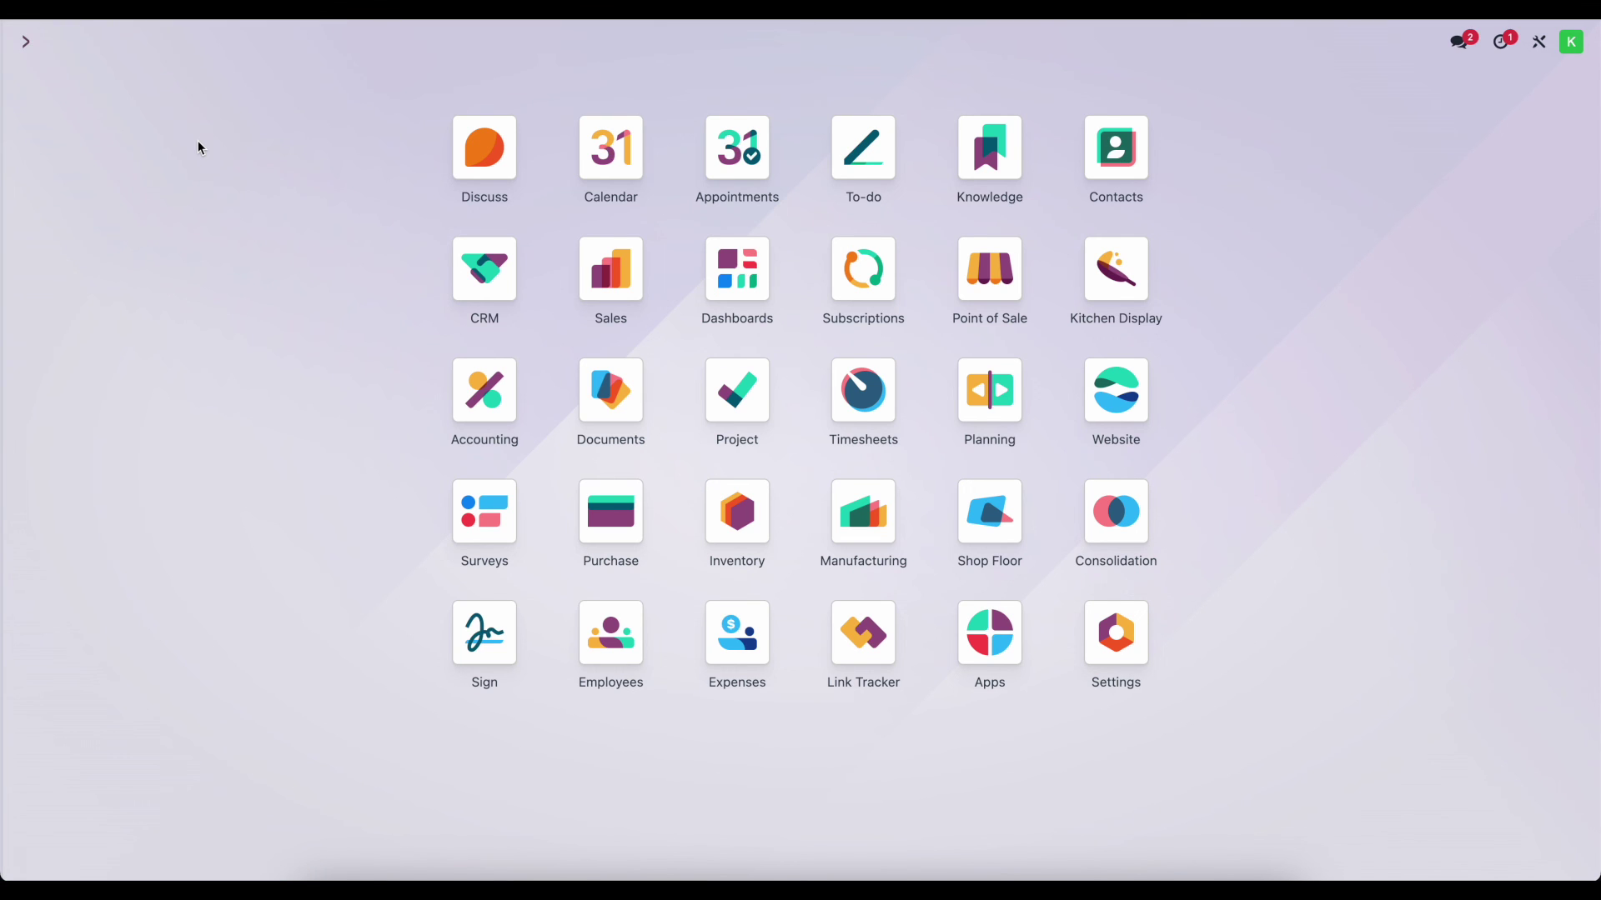